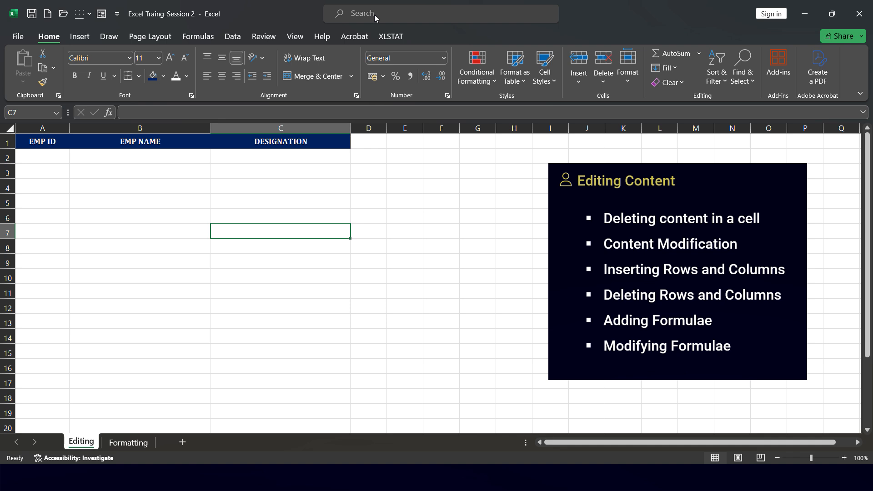
- Enter EMP001 and EMP002 under EMP ID in A2 and A3, and fill the series down to EMP005 in A6
click(49, 158)
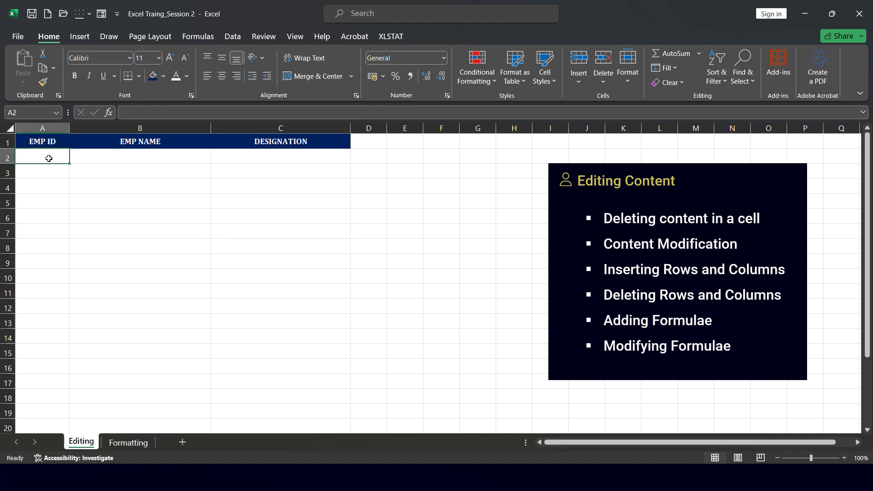
text(EMP001)
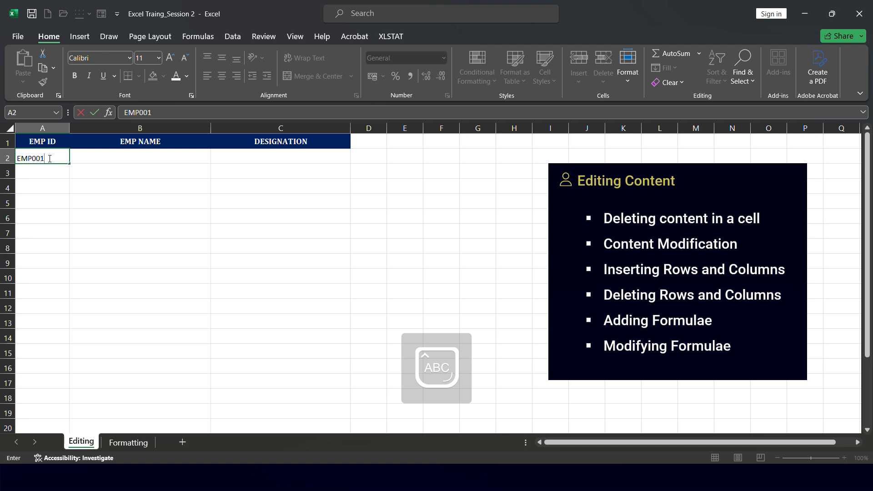
key(Return)
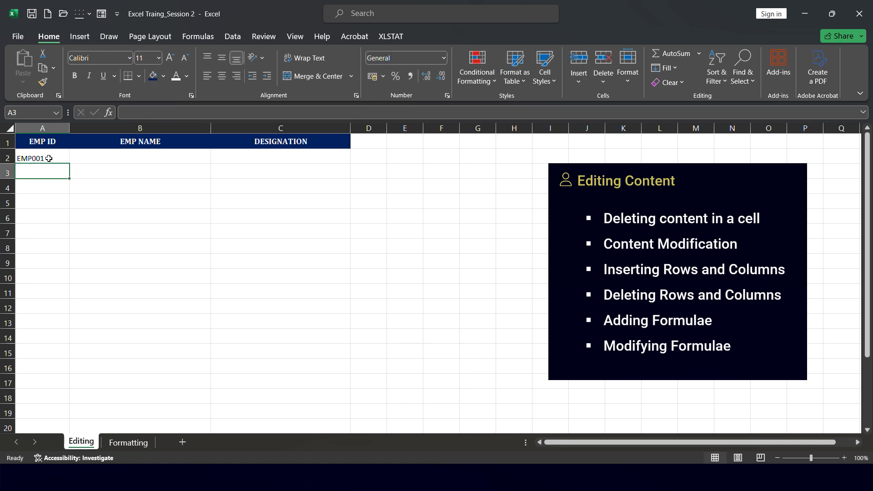
text(EMP002)
key(Return)
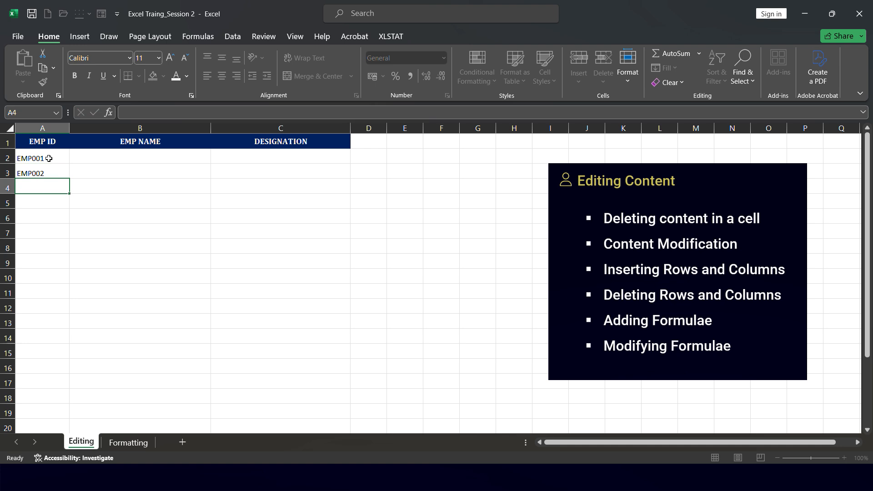
drag(49, 158, 64, 223)
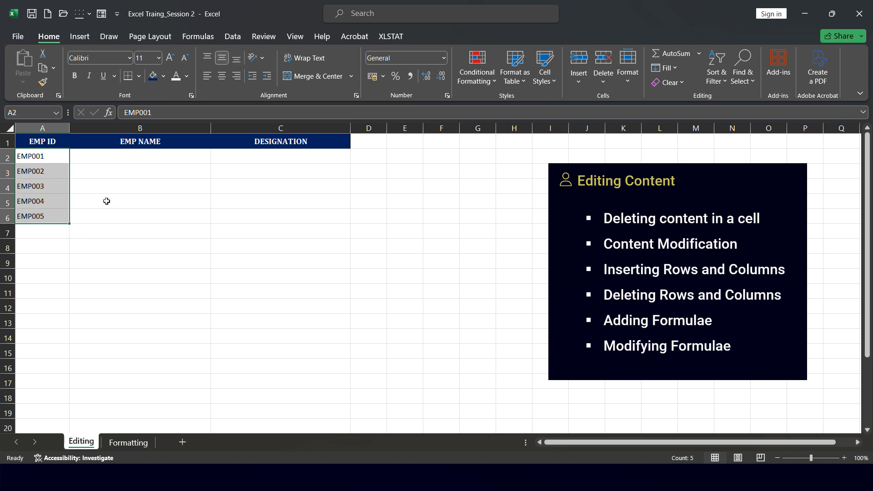
click(143, 157)
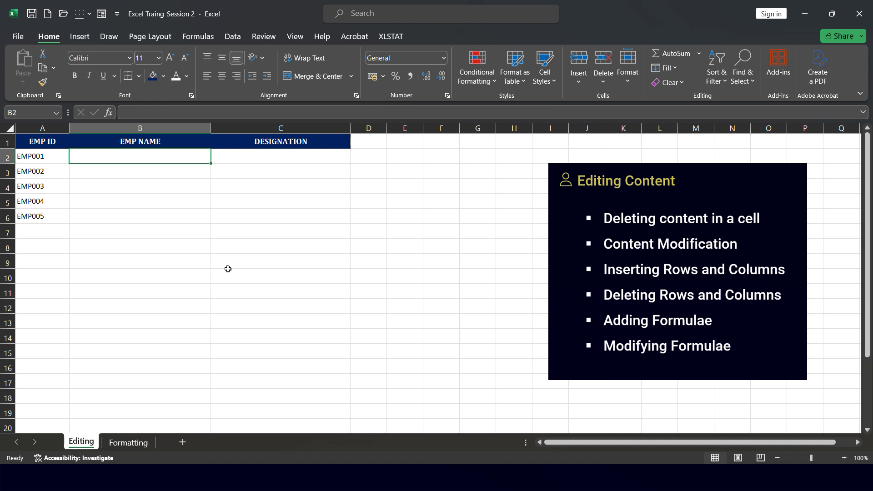
text(EMPLOYEE)
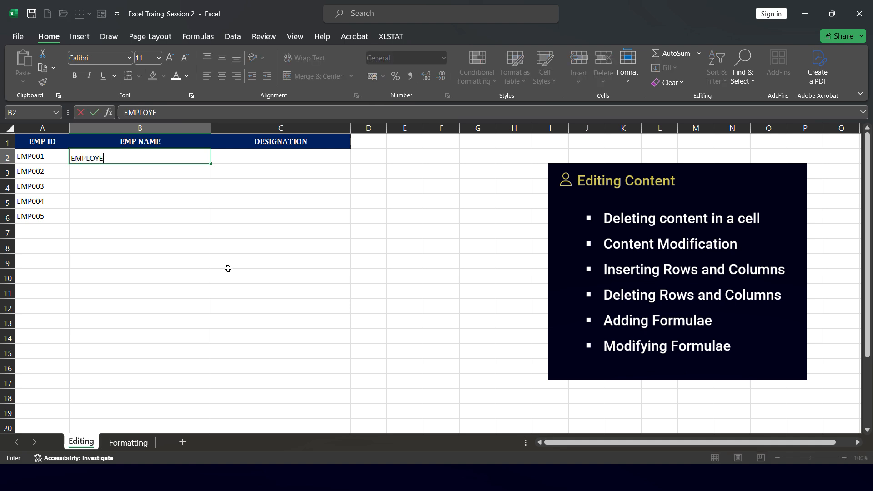
key(BackSpace)
key(BackSpace)
key(BackSpace)
key(BackSpace)
key(BackSpace)
key(BackSpace)
key(BackSpace)
key(BackSpace)
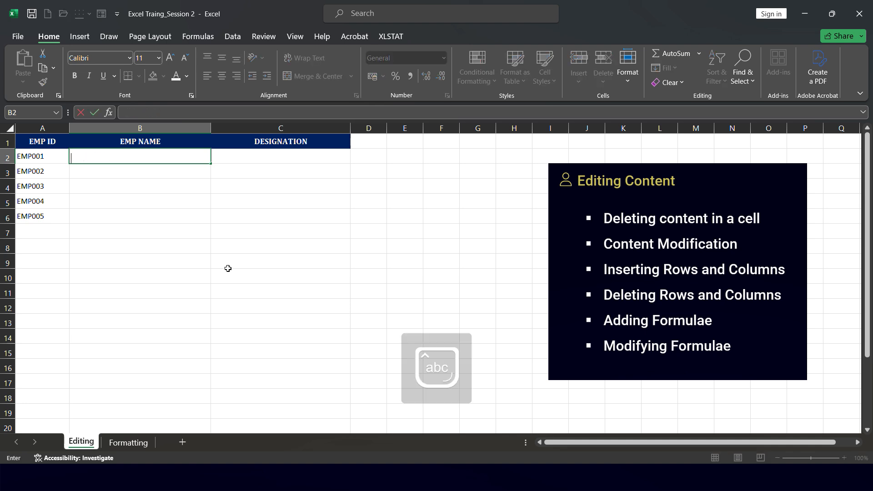
- Enter Employee 1 in B2, fill the series down to Employee 5 in B6, and middle-align the filled cells vertically
text(Employee 1)
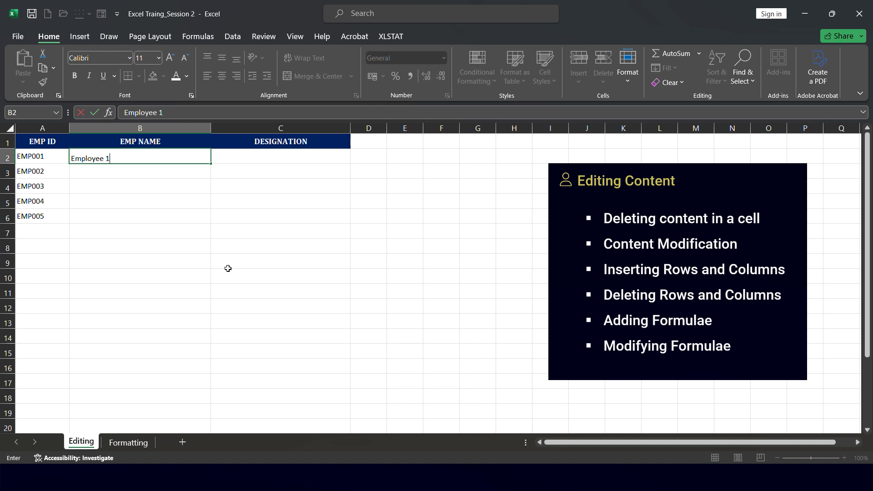
key(Return)
click(201, 155)
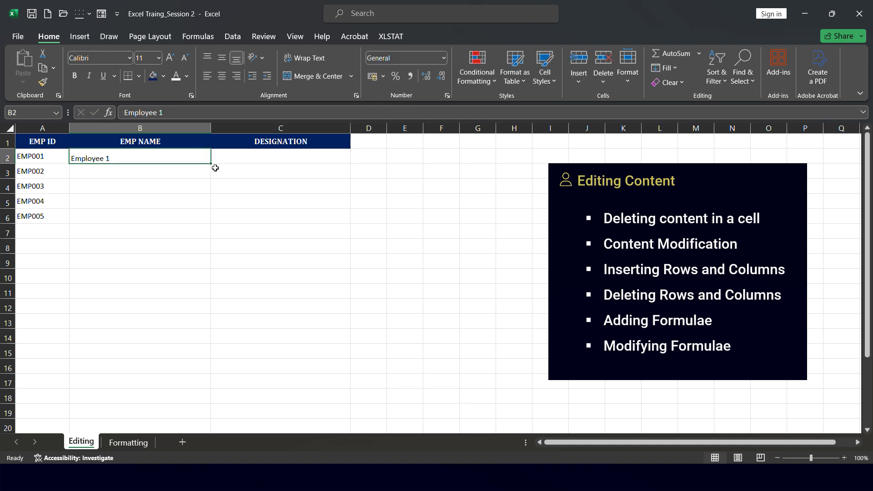
drag(210, 163, 206, 226)
click(232, 37)
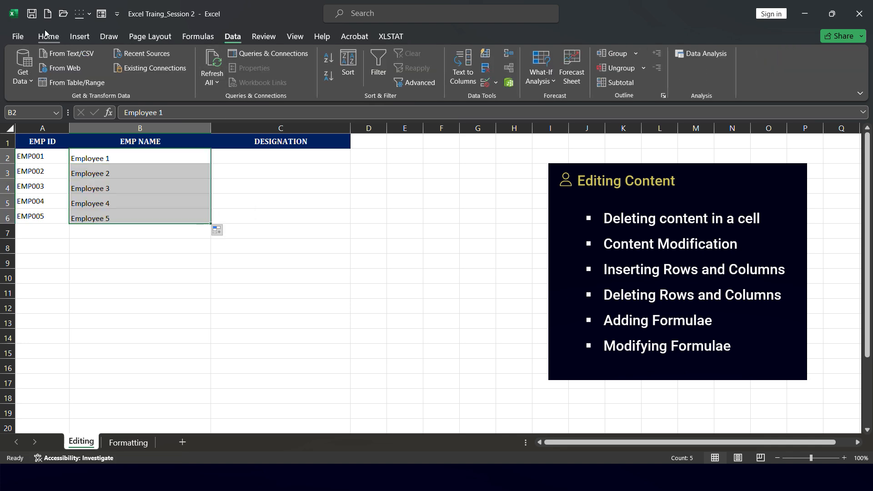
click(46, 33)
click(221, 57)
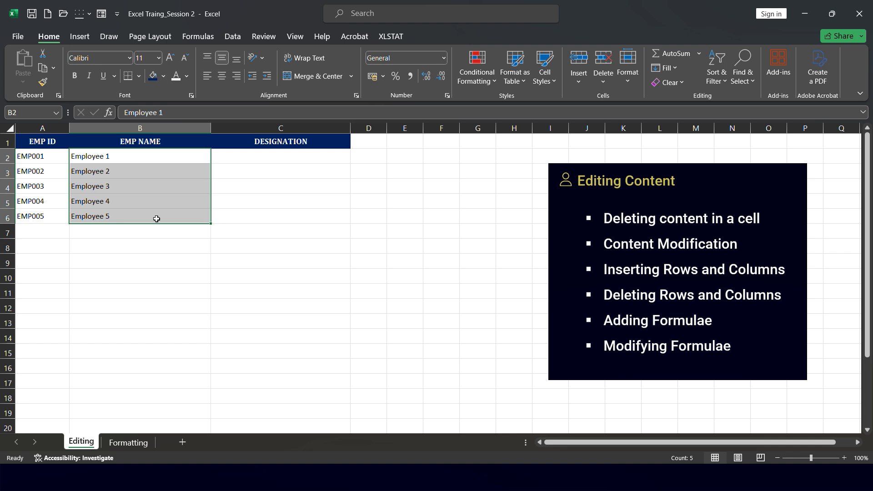
- Enter the designations Sales Manager in C2 and Marketing Head in C3
click(262, 157)
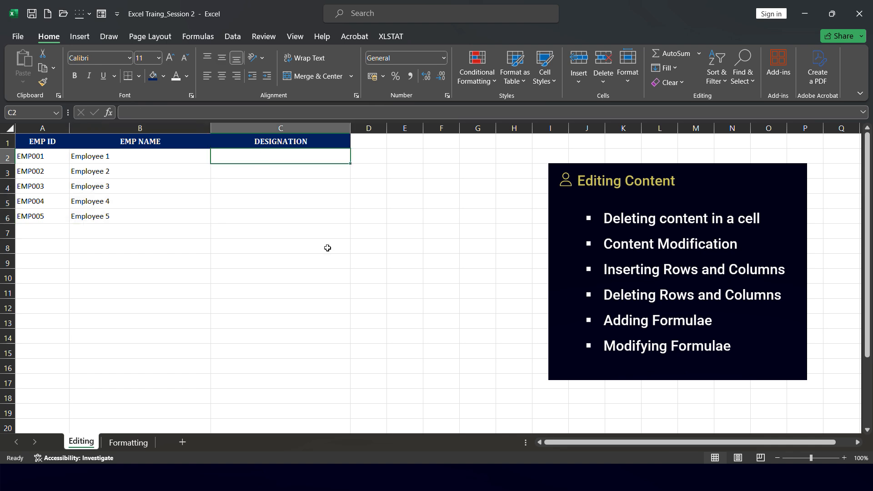
text(Sales M)
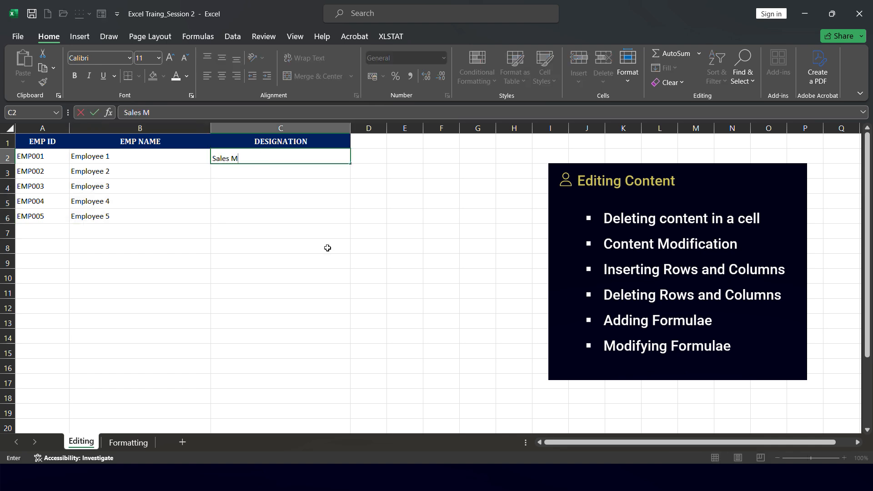
text(anager)
key(Return)
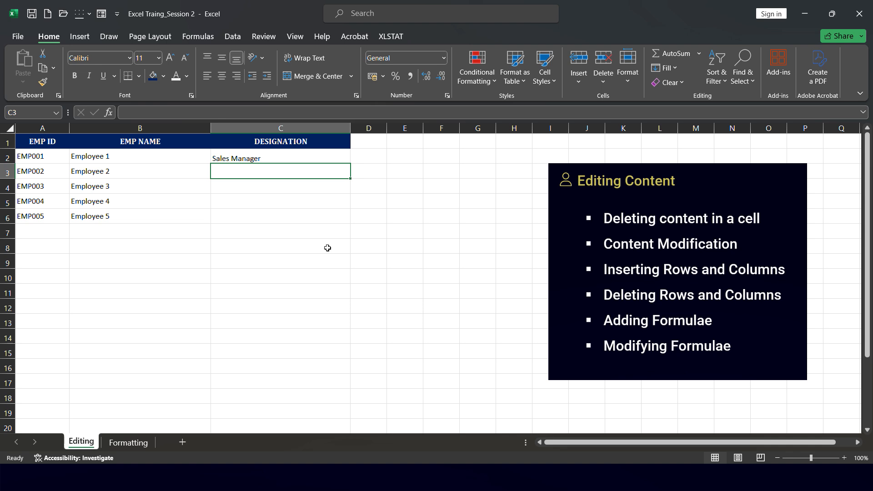
text(Marketing Hea)
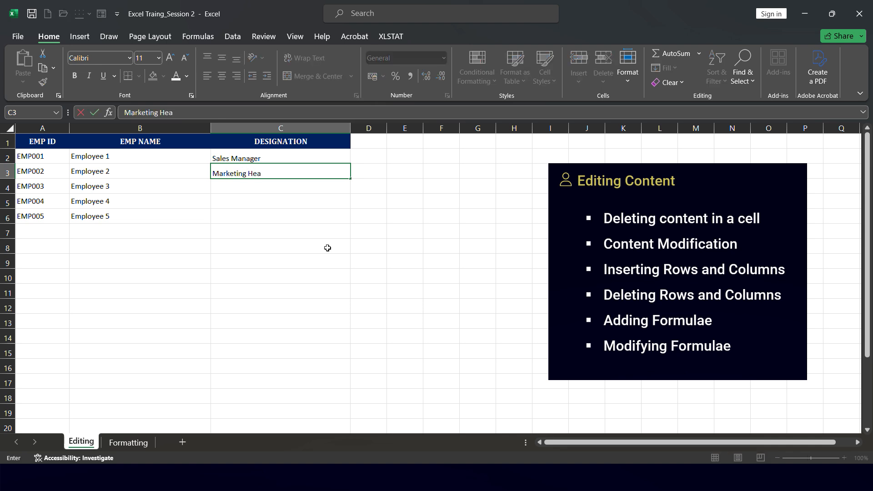
text(d)
key(Return)
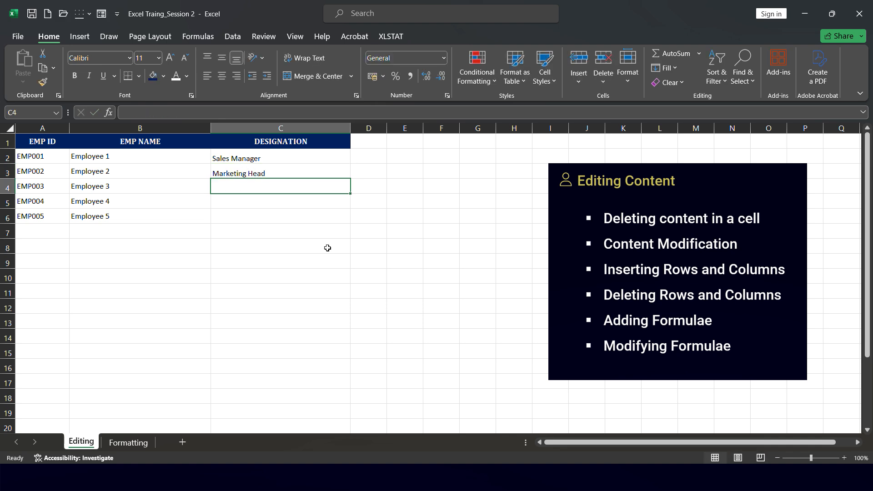
- Enter the designations HR Head in C4, Financial Analyst in C5 and Data Analyst in C6
text(HR Hae)
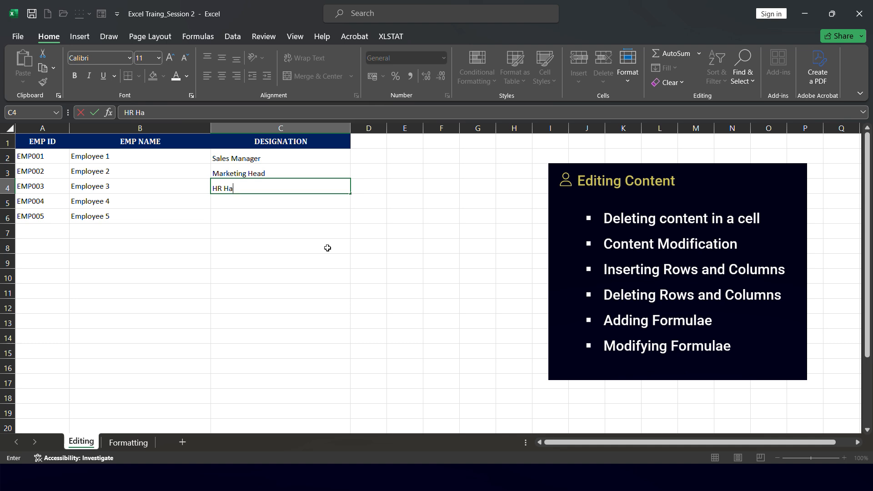
key(BackSpace)
key(BackSpace)
text(ead)
key(Return)
text(Financi)
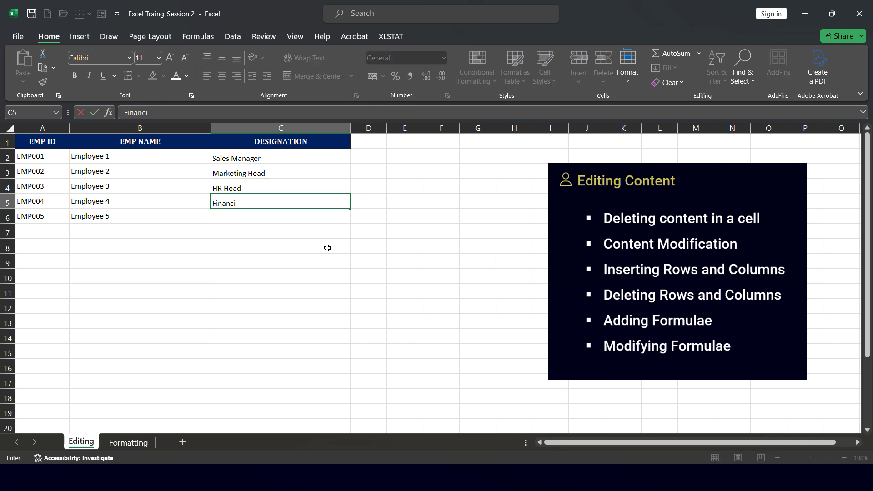
text(al Analyst)
key(Return)
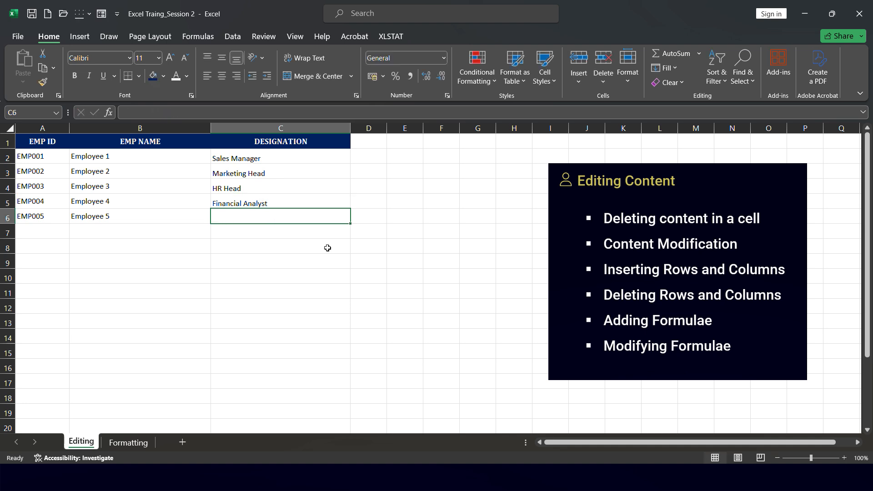
text(Data An)
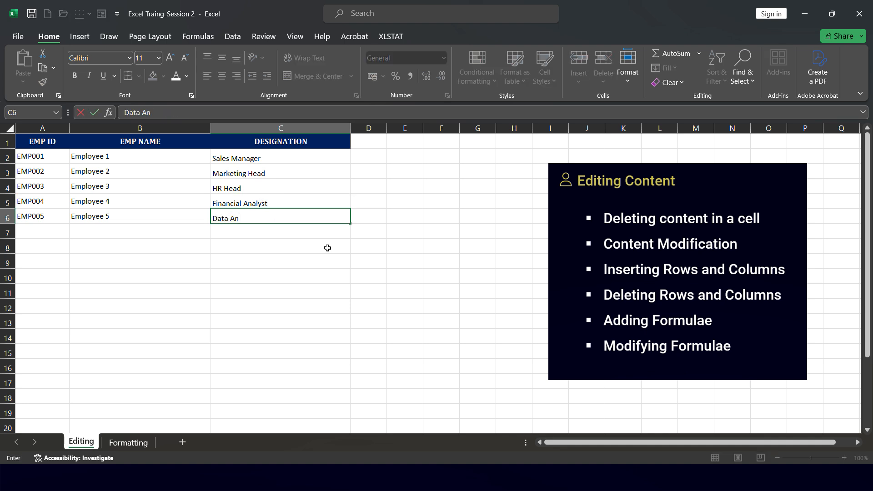
text(alyst)
key(Return)
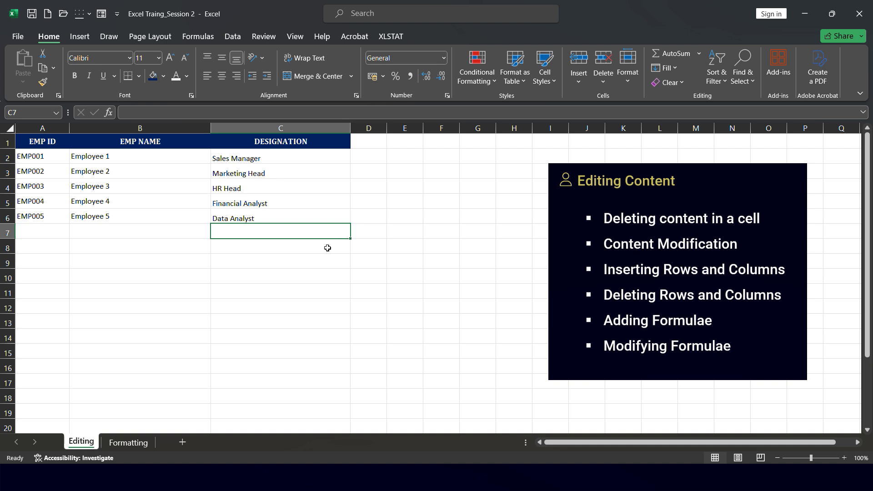
- Clear all employee records in A2:C6, keeping the header row
key(Up)
key(shift+Up)
key(shift+Up)
key(shift+Up)
key(shift+Up)
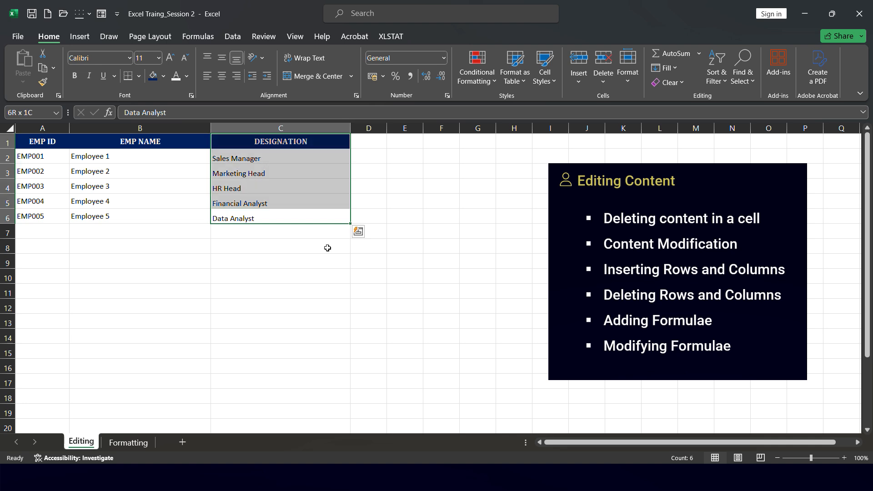
key(shift+Left)
key(shift+Left)
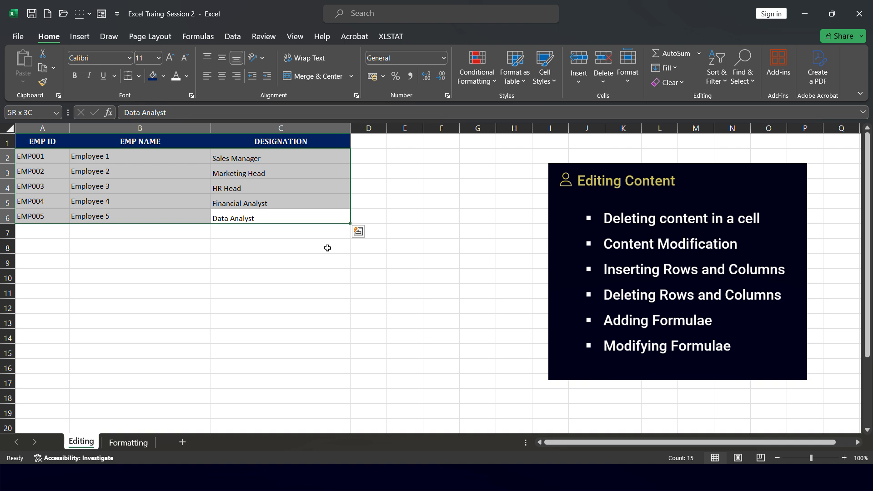
key(Delete)
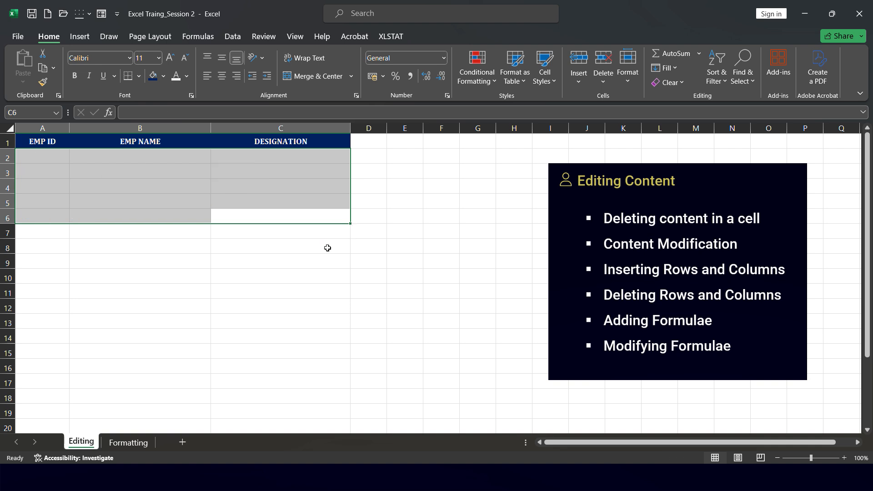
click(157, 171)
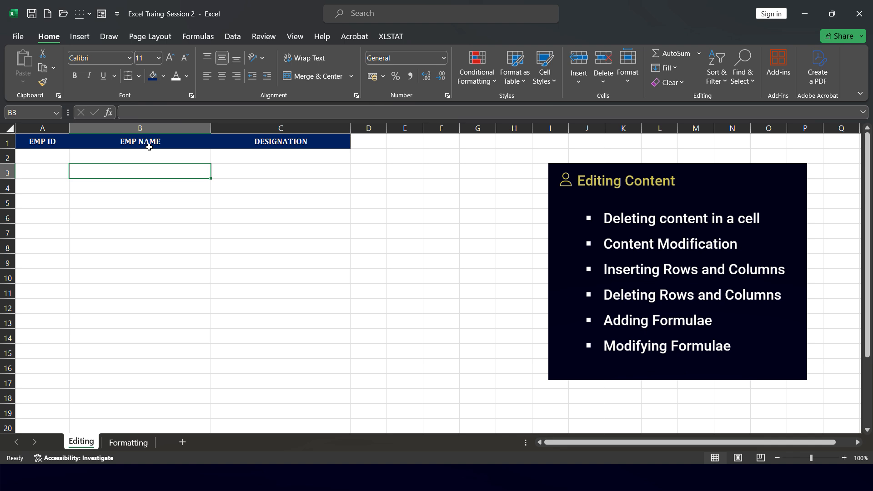
- Open the program options at the Quick Access Toolbar customization page
click(232, 37)
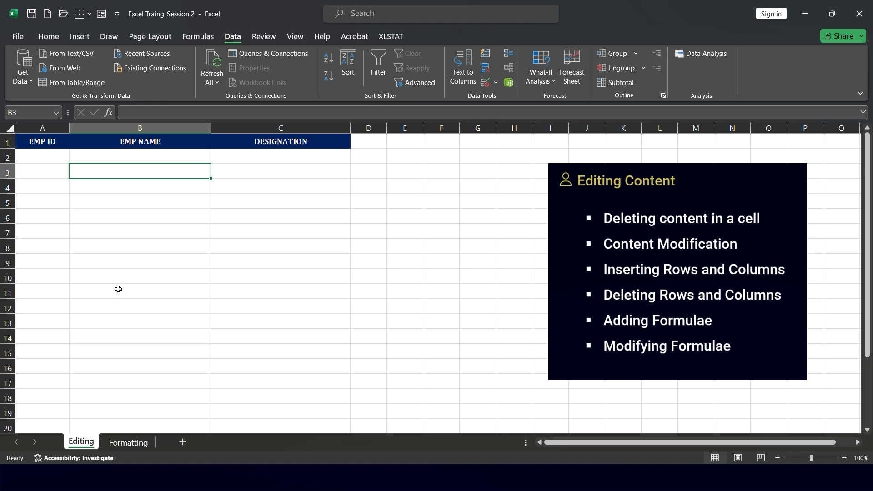
click(17, 37)
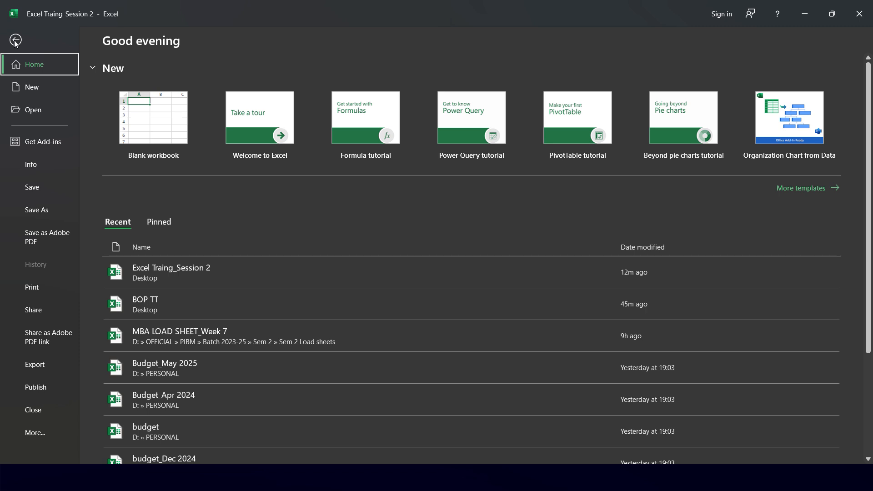
click(43, 431)
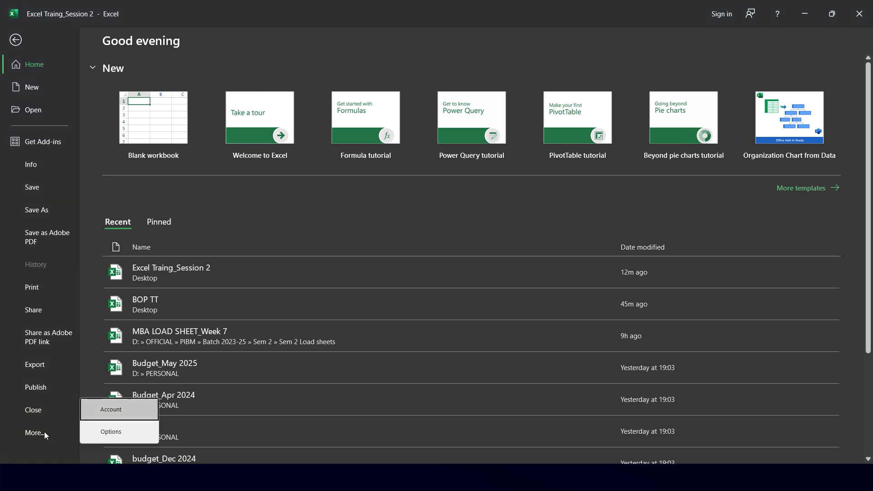
click(112, 432)
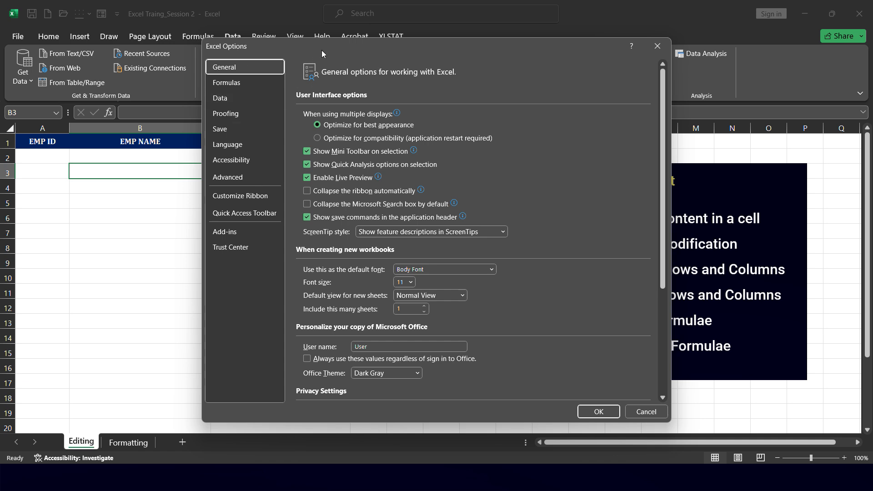
drag(312, 47, 266, 47)
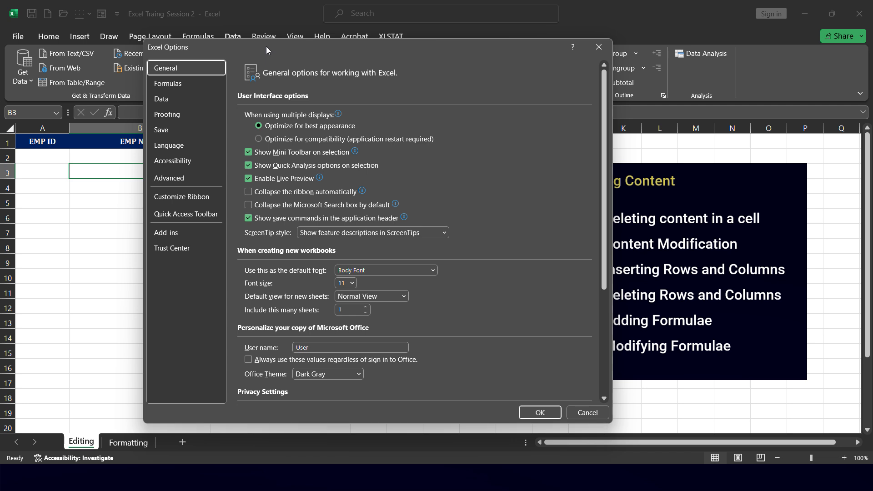
click(212, 219)
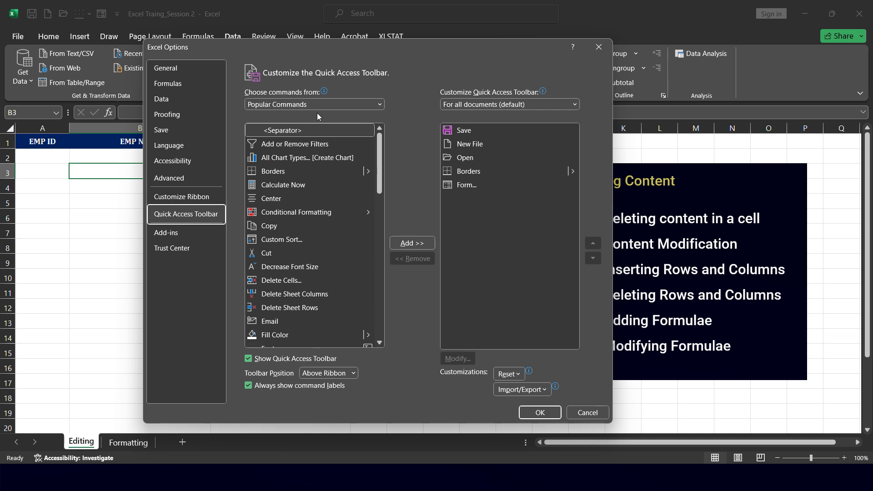
- List all available commands for the Quick Access Toolbar and select the Form command
click(339, 107)
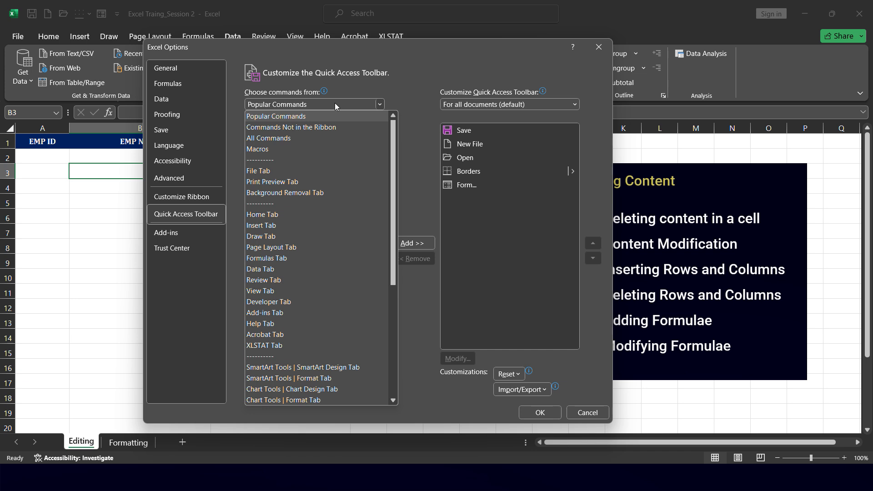
click(297, 141)
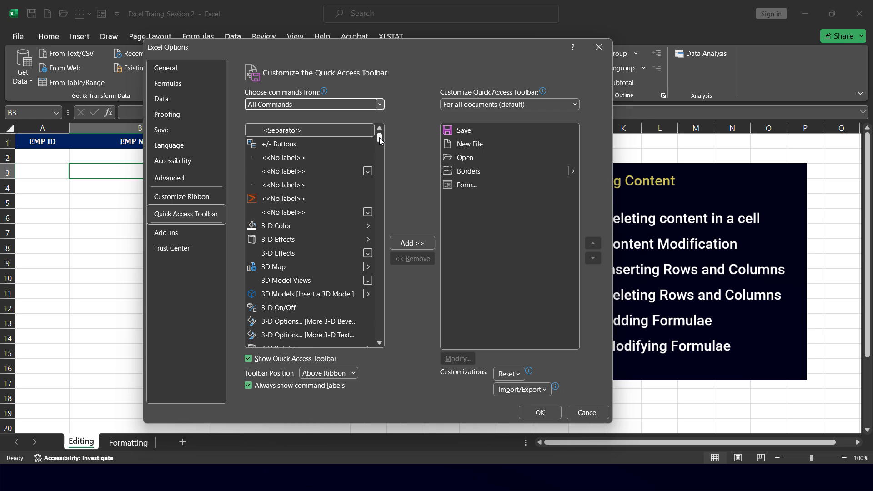
scroll(328, 159, down, 6)
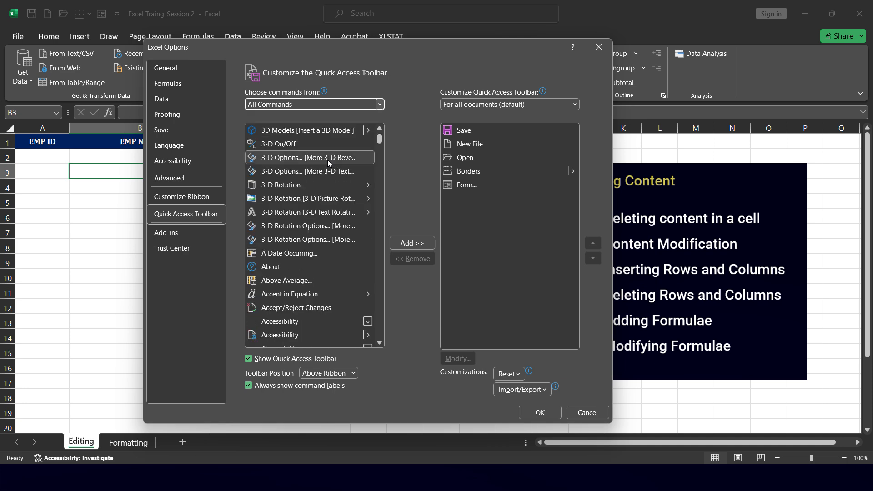
scroll(327, 160, up, 6)
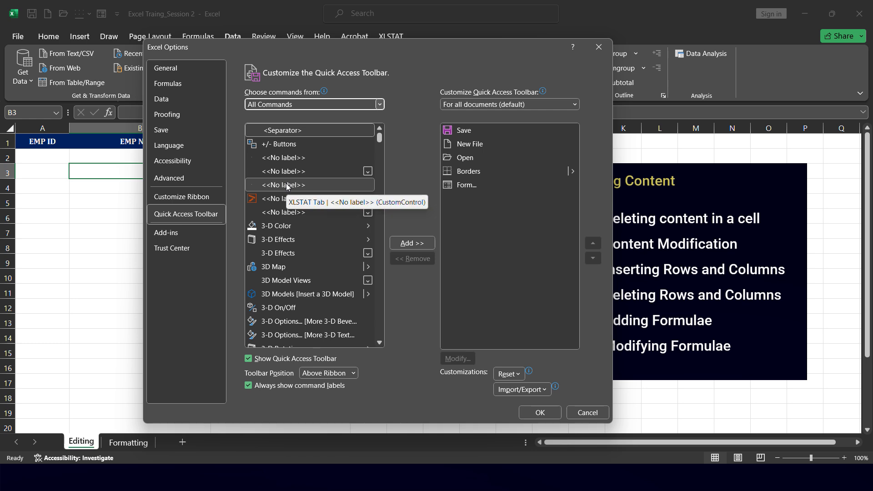
scroll(288, 189, down, 10)
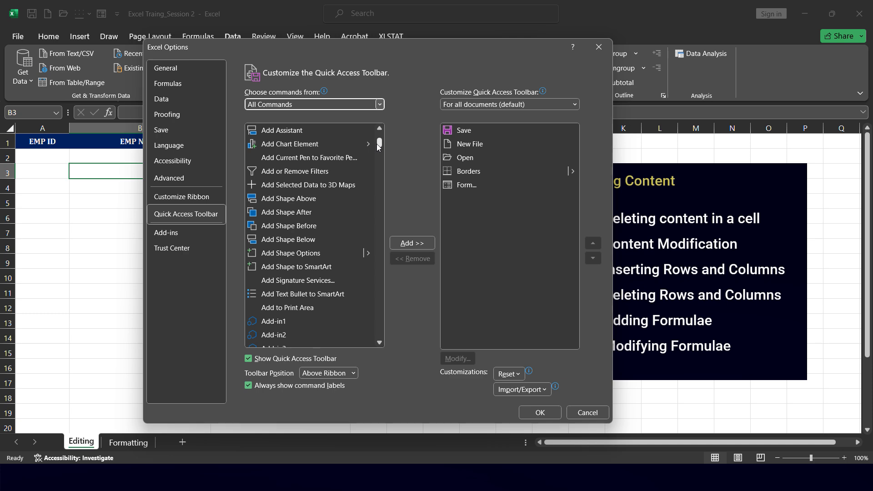
drag(380, 144, 381, 209)
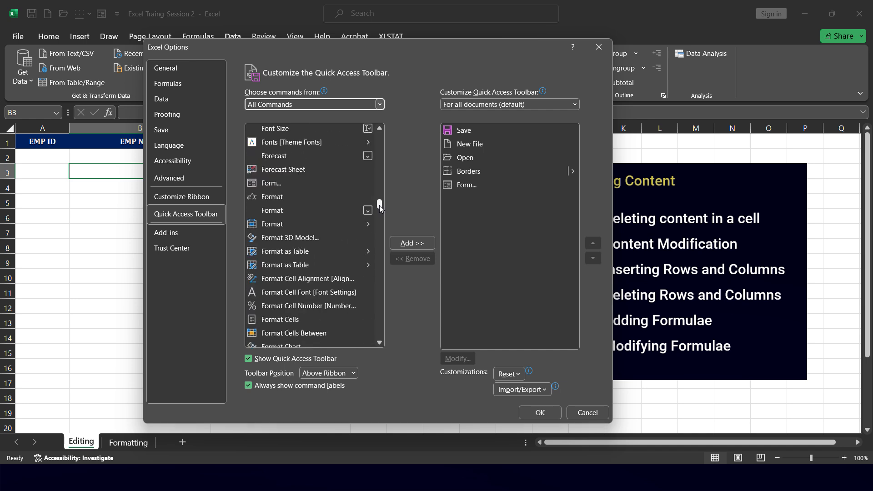
click(289, 188)
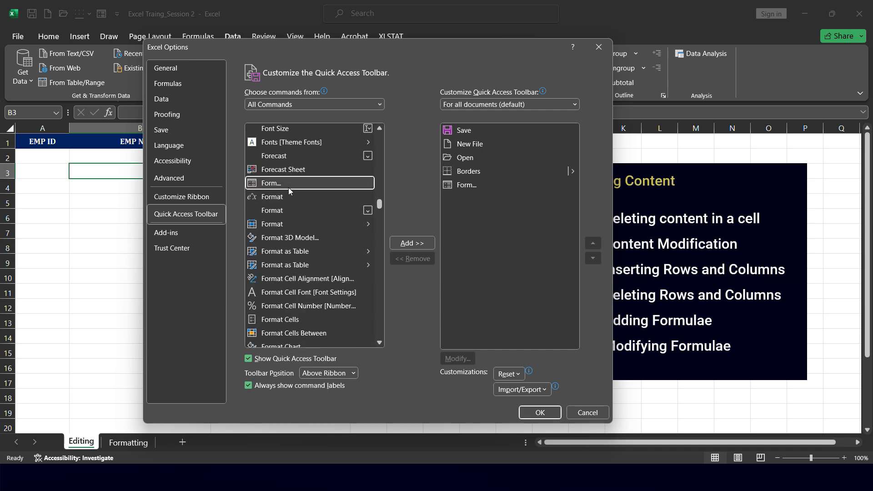
- Remove Form from the Quick Access Toolbar, add it back from the full command list and apply the options
click(461, 187)
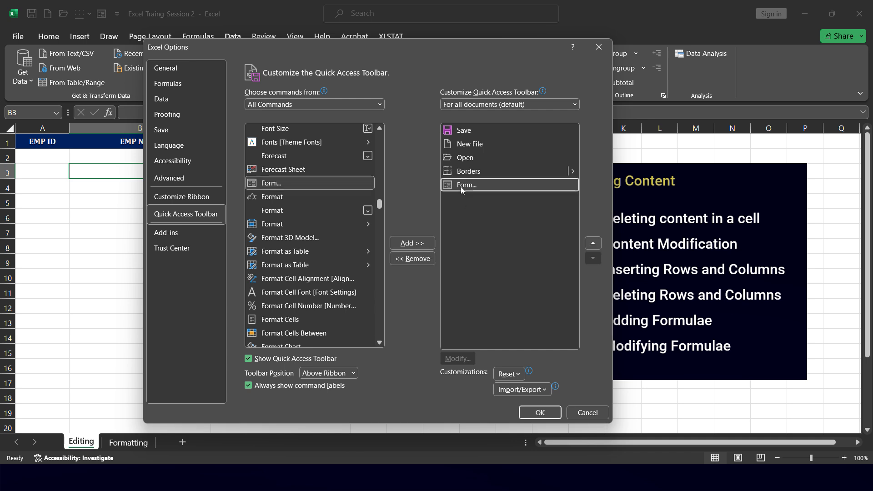
click(422, 263)
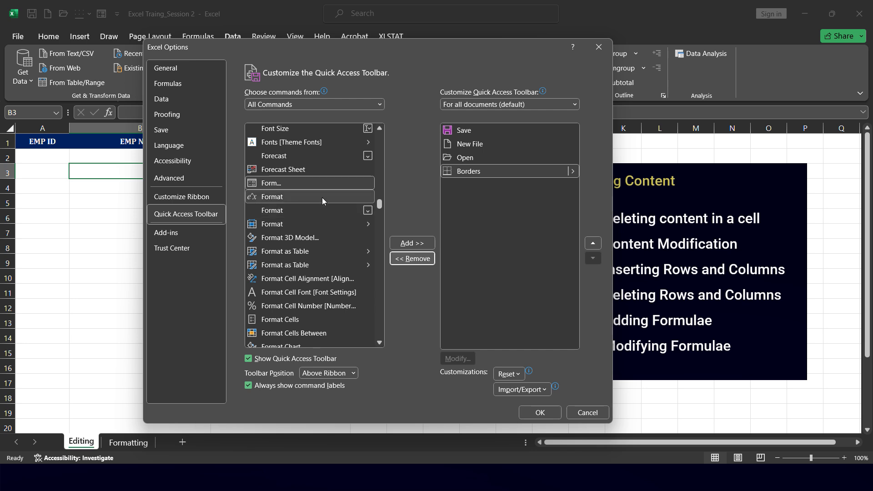
click(322, 182)
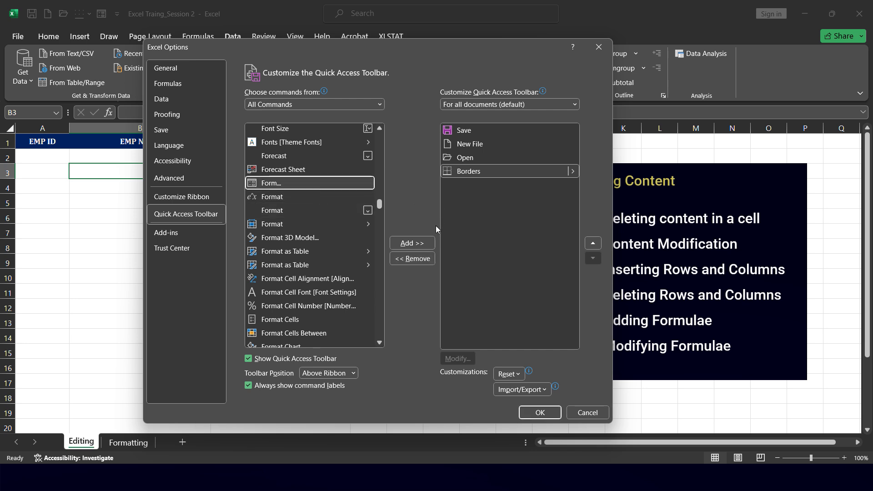
click(421, 244)
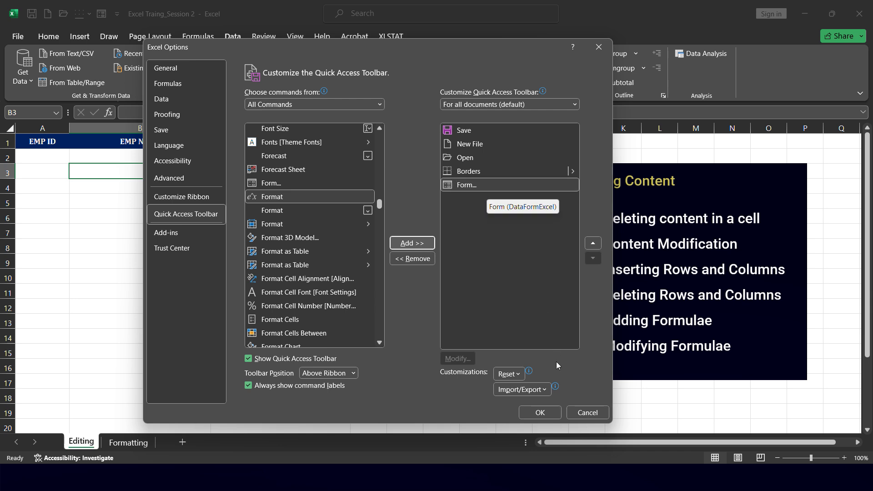
click(540, 413)
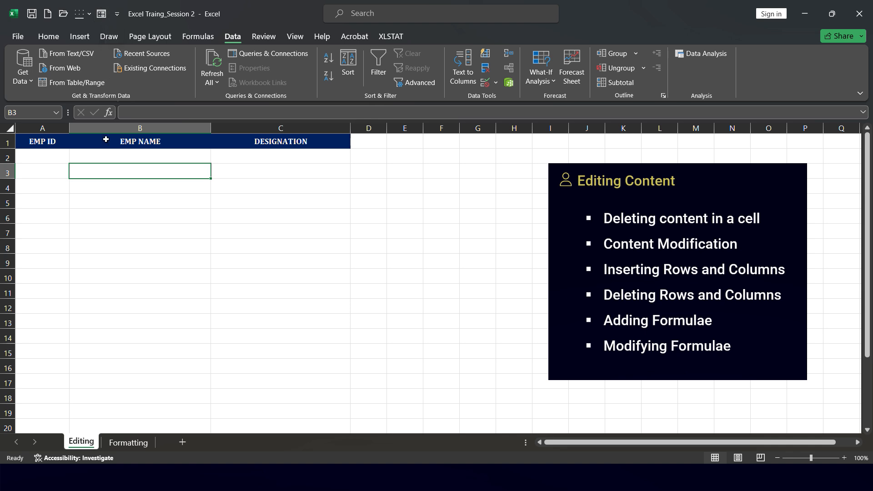
- Open the data entry form for the headers in A1:C1, accepting the first row as column labels
click(41, 140)
drag(40, 140, 273, 152)
click(119, 161)
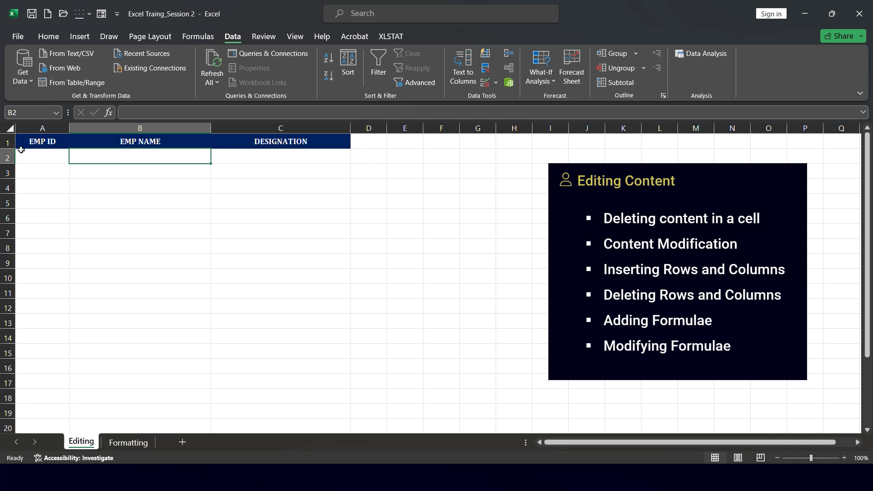
click(21, 143)
click(140, 141)
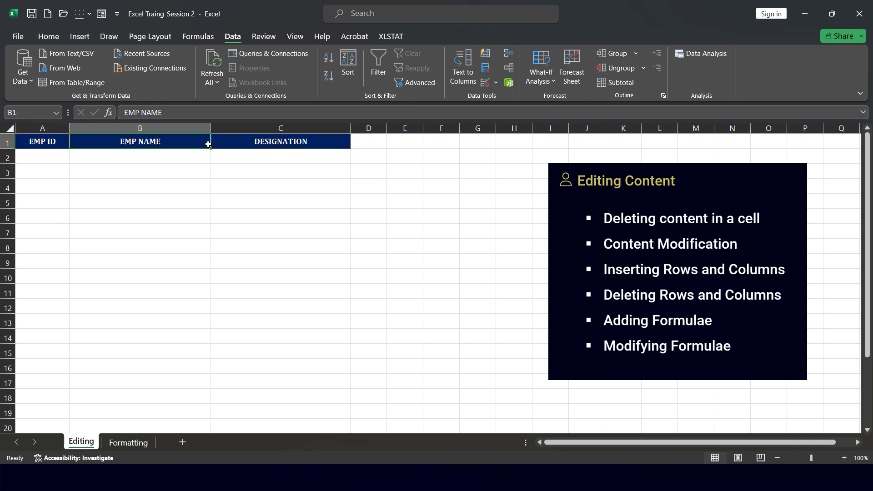
click(291, 141)
drag(40, 142, 273, 142)
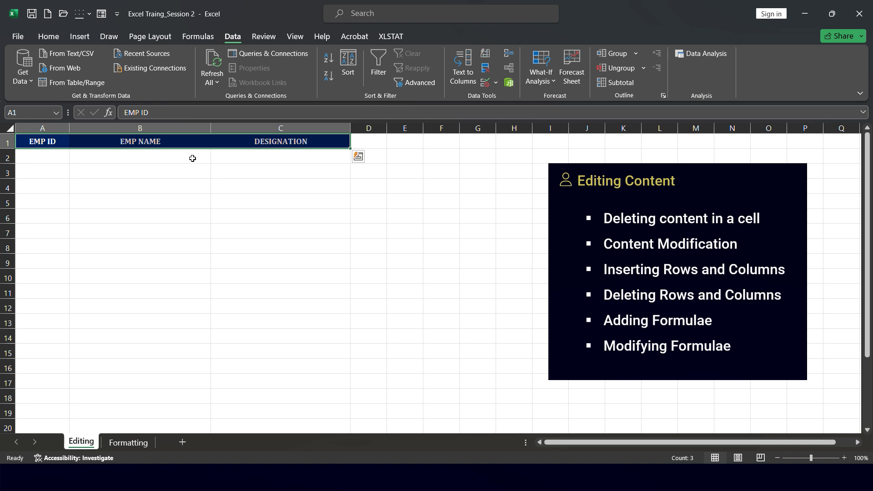
click(102, 18)
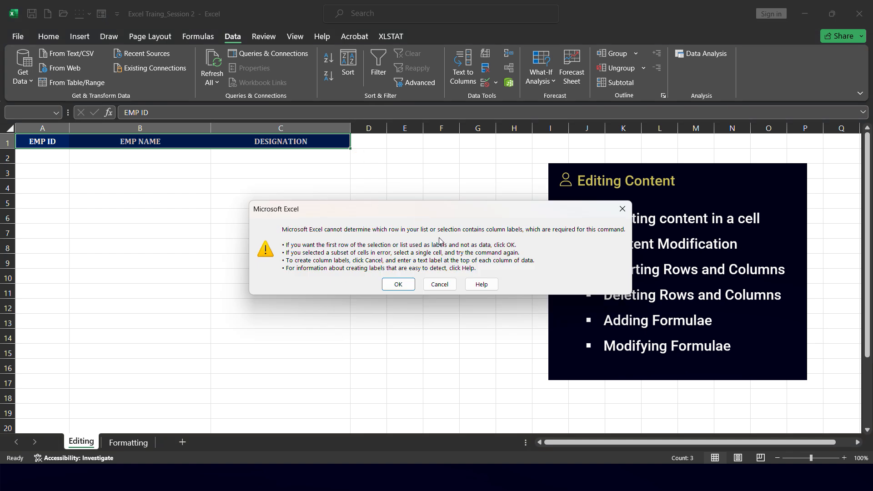
click(395, 286)
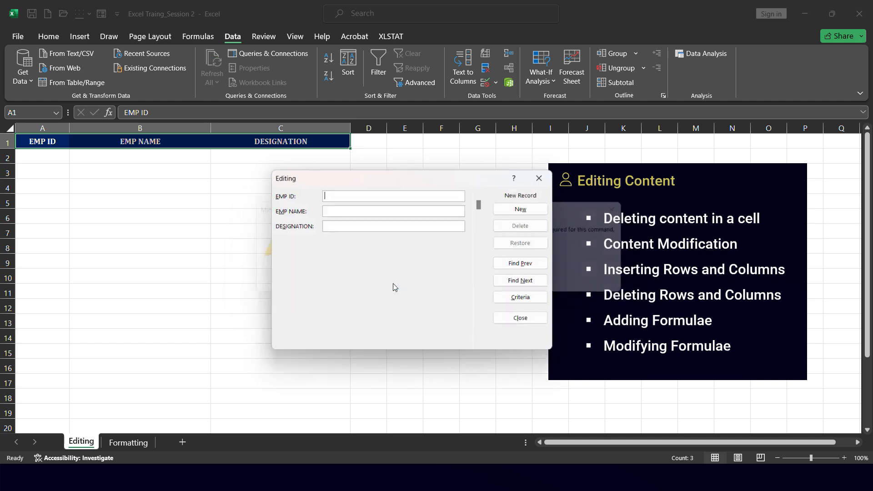
mouse_move(411, 180)
mouse_down()
mouse_move(287, 188)
mouse_move(424, 180)
mouse_move(412, 179)
mouse_up()
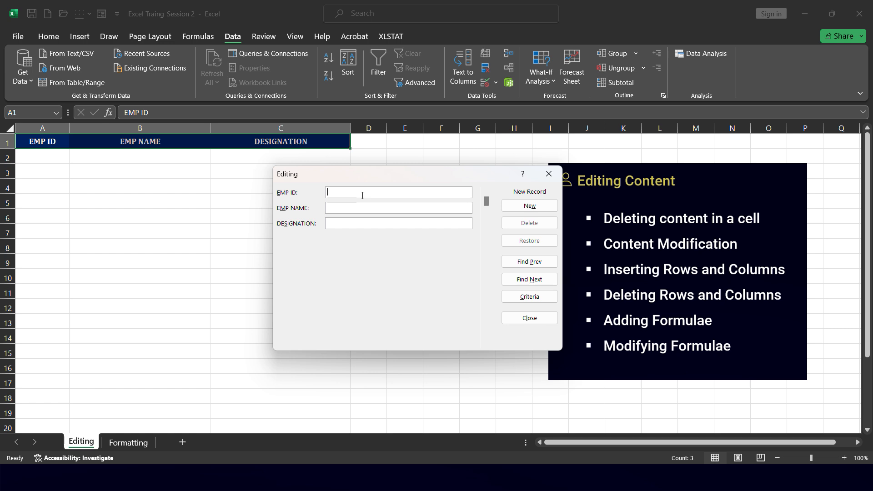
- Enter EMP001 as the employee ID of the new record in the data form
text(emp00)
key(BackSpace)
key(BackSpace)
key(BackSpace)
key(BackSpace)
key(BackSpace)
key(BackSpace)
key(Caps_Lock)
text(EMP001)
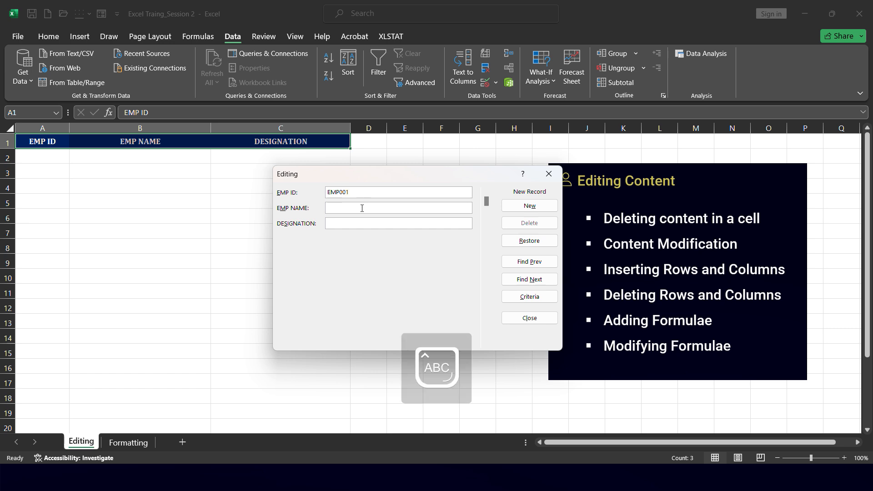
- Enter the name Employee 1 and designation Sales Manager, and add the record to the worksheet
key(Caps_Lock)
text(Employee 1)
click(361, 221)
text(Sals)
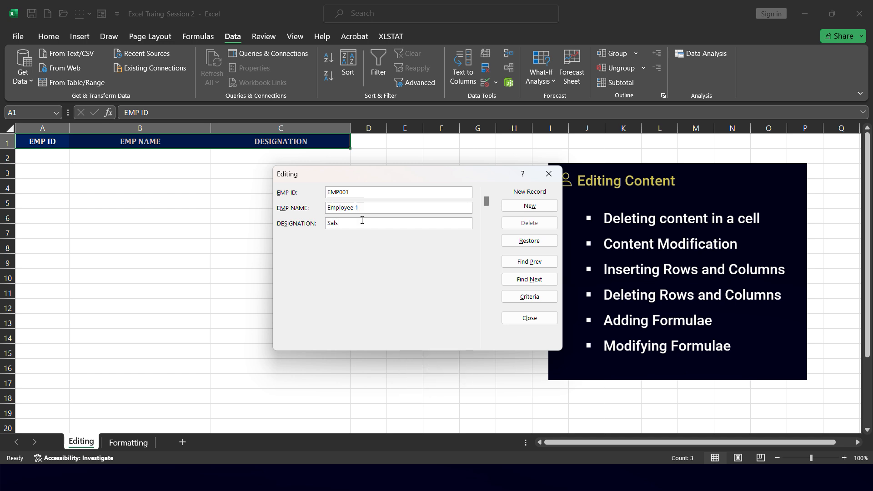
text(es Manager)
click(537, 207)
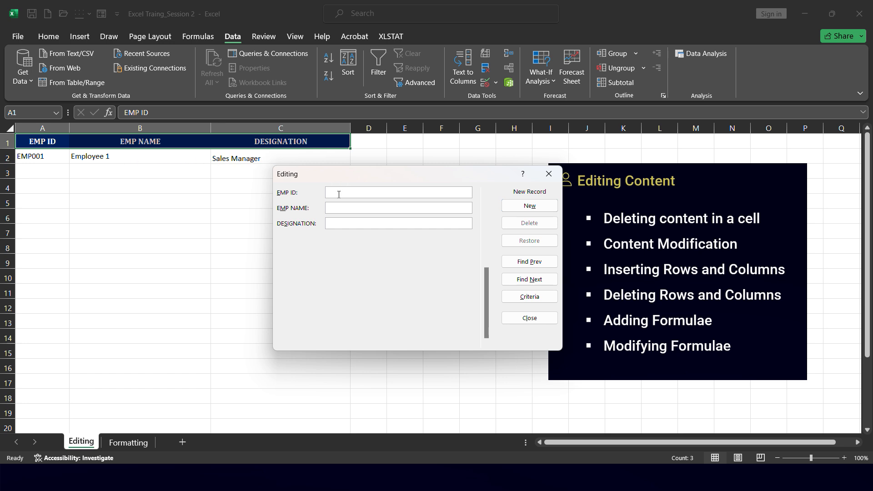
- Enter EMP002 as the employee ID of the second record in the data form
key(Caps_Lock)
text(EM)
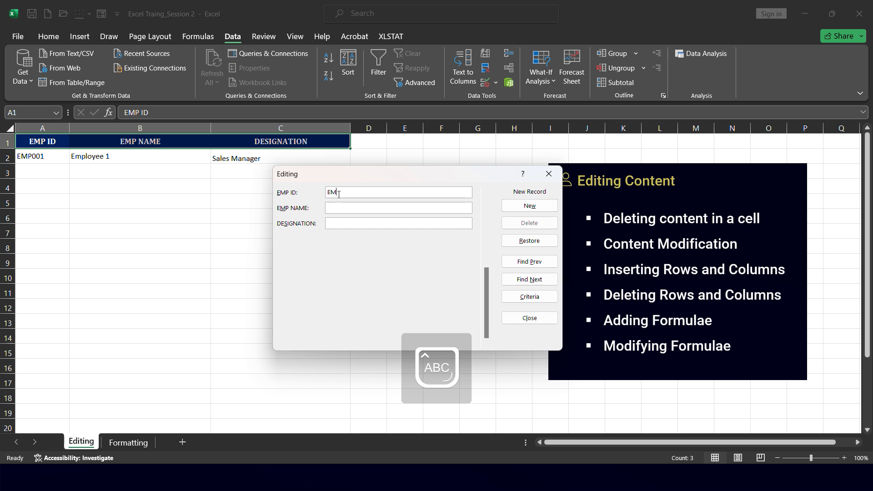
text(PLOYEE)
key(BackSpace)
key(BackSpace)
key(BackSpace)
key(BackSpace)
key(BackSpace)
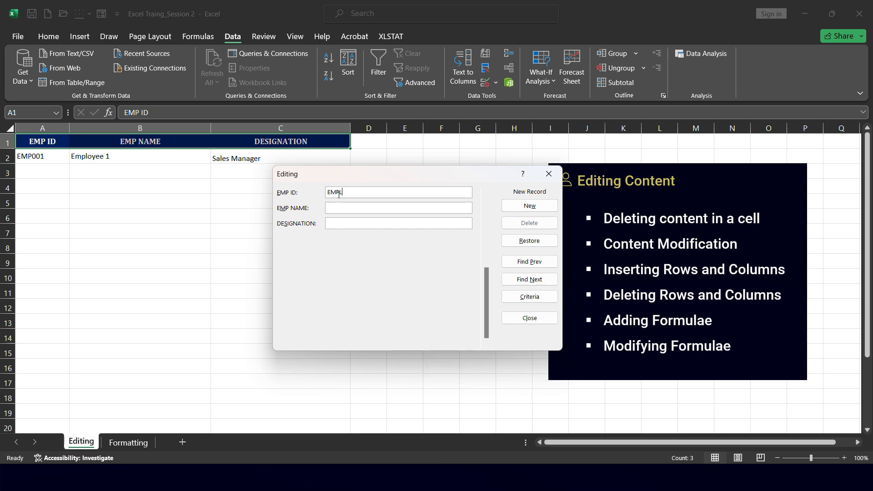
text(002)
- Enter the name Employee 2 and designation Marketing Head, and store the record by going back to the first one
text(E)
key(Caps_Lock)
text(mp)
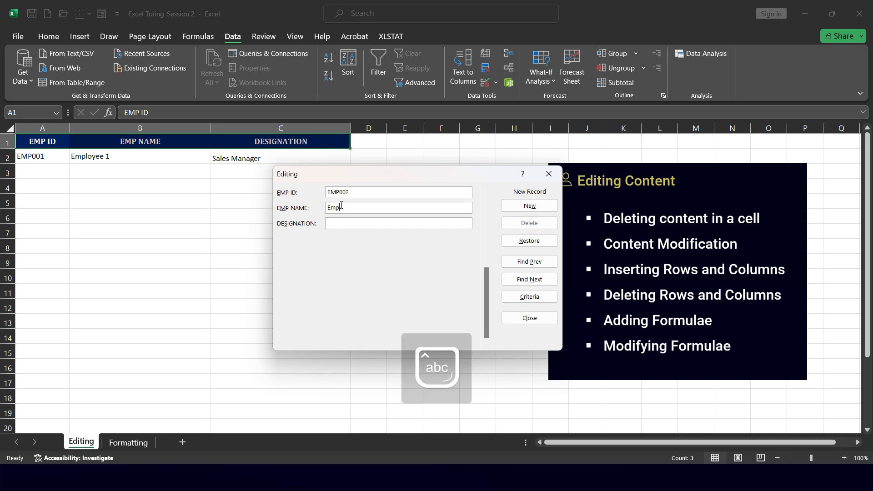
text(loyee 2)
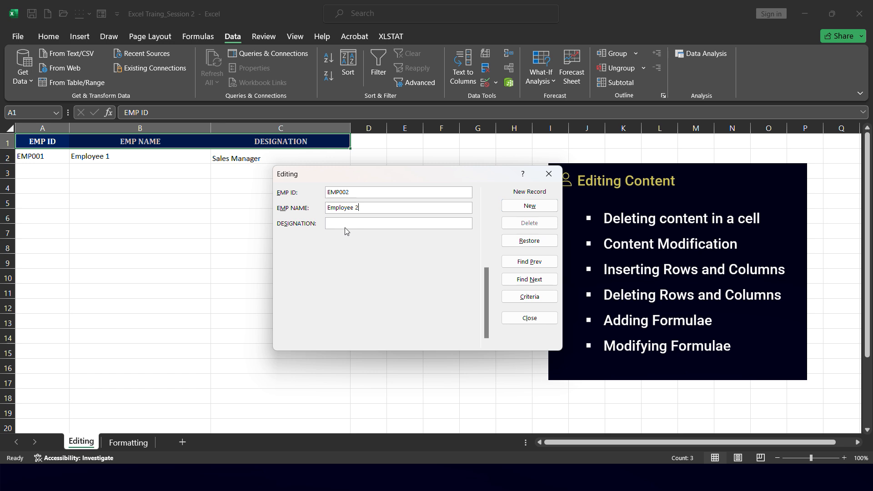
text(Marketing Head)
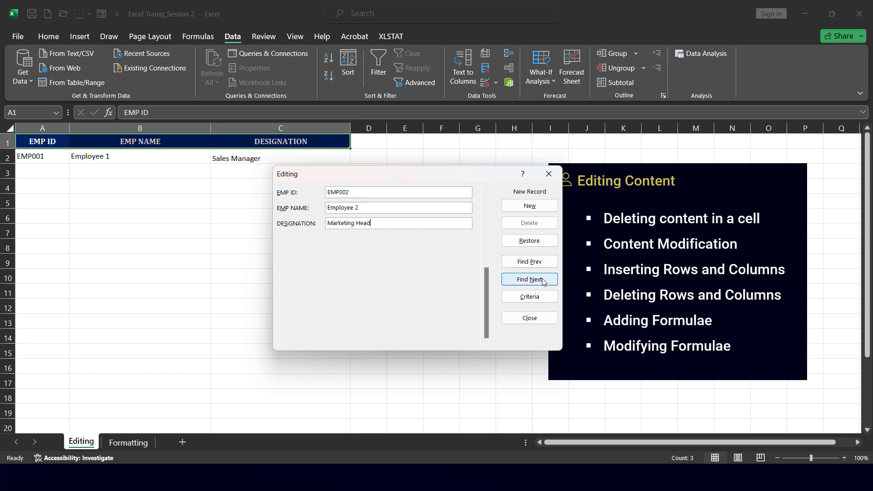
drag(485, 282, 491, 201)
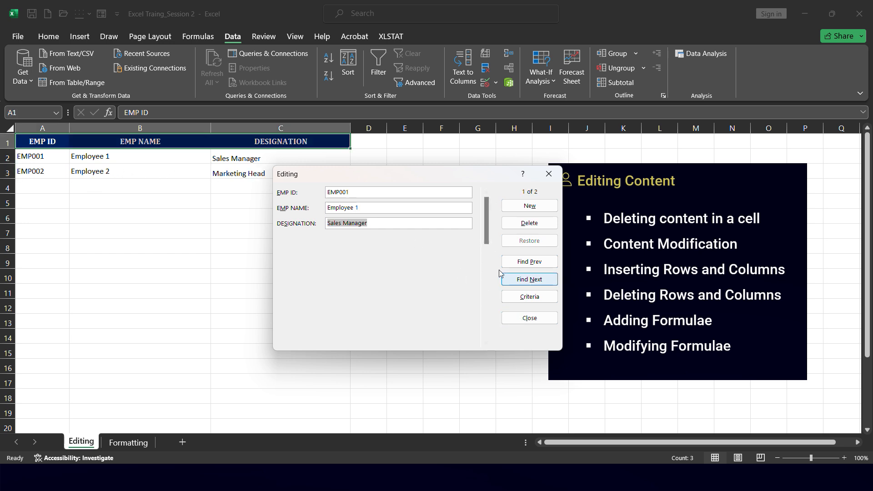
- Step between the stored employee records and a blank new record, and close the data form
click(528, 262)
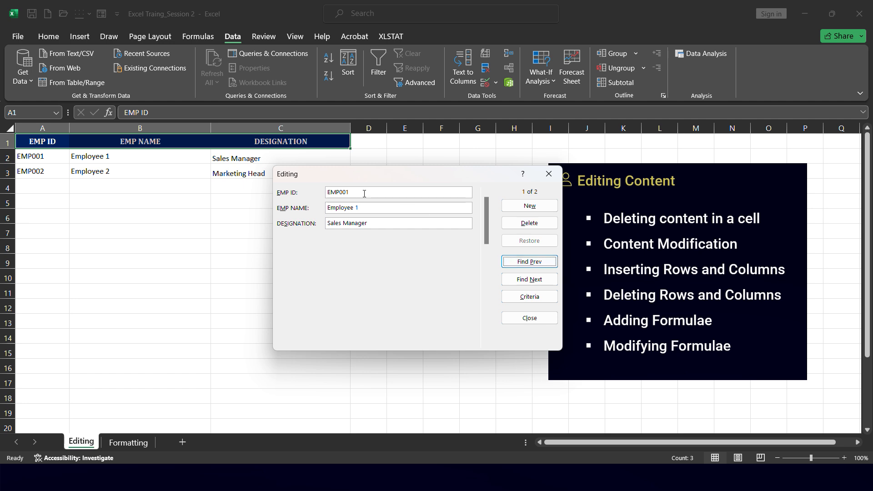
click(343, 193)
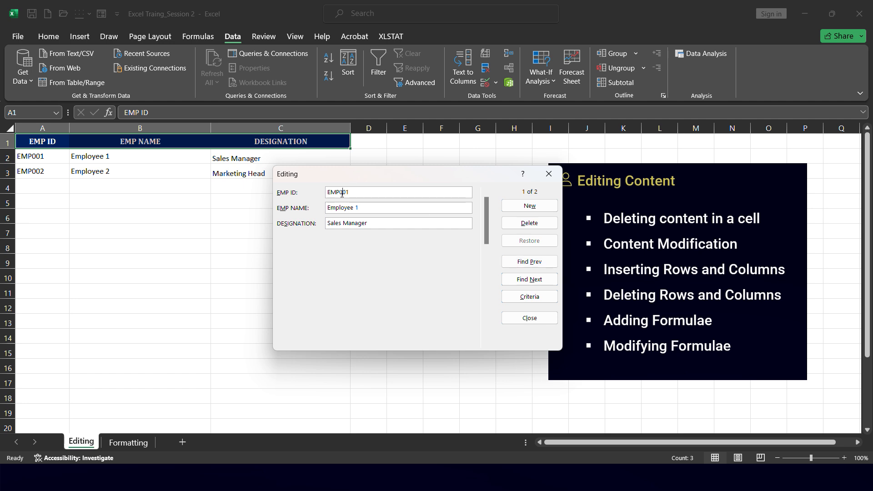
click(534, 284)
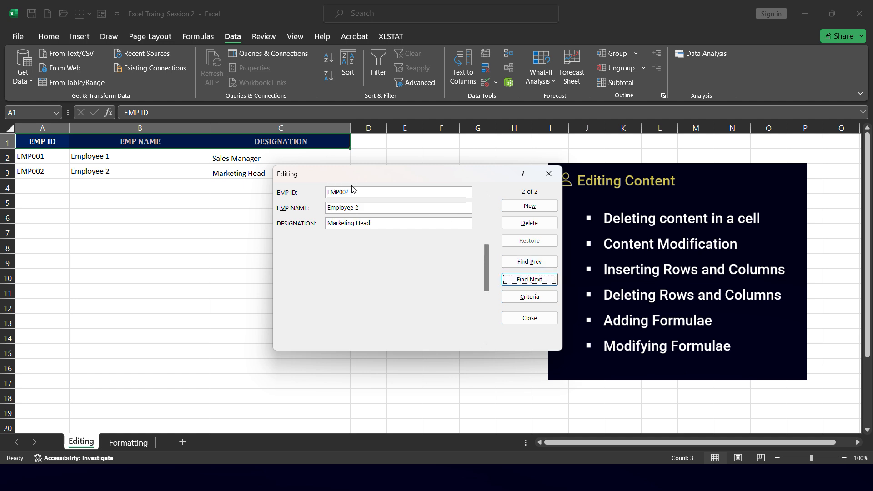
click(526, 207)
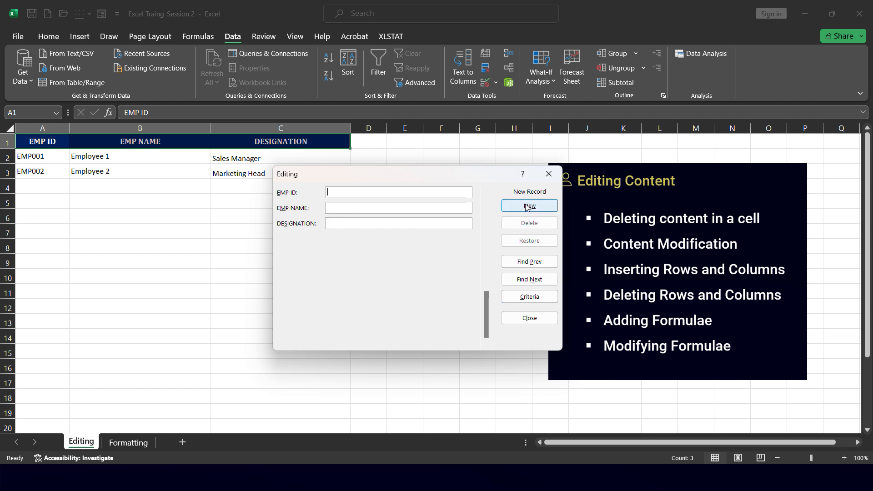
click(522, 319)
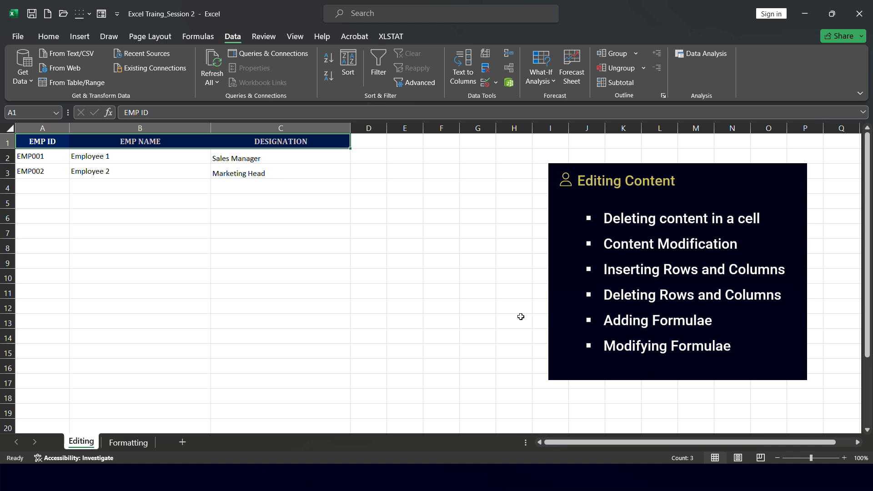
- Reopen the data form for the header cells A1:C1 and look through the next and previous employee records
drag(48, 139, 277, 141)
click(101, 14)
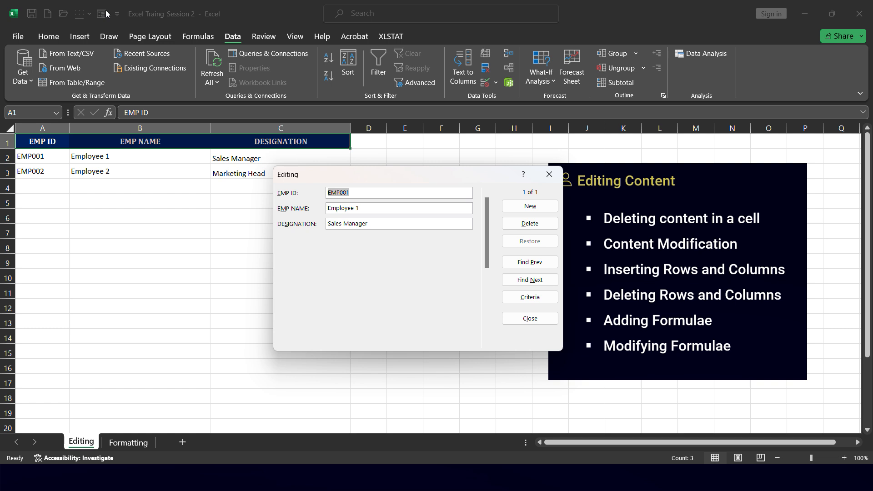
click(530, 280)
click(531, 264)
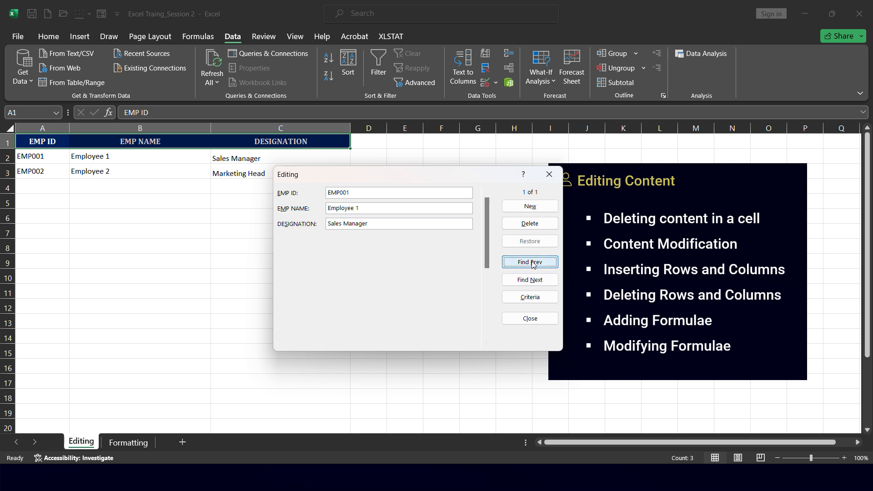
click(532, 278)
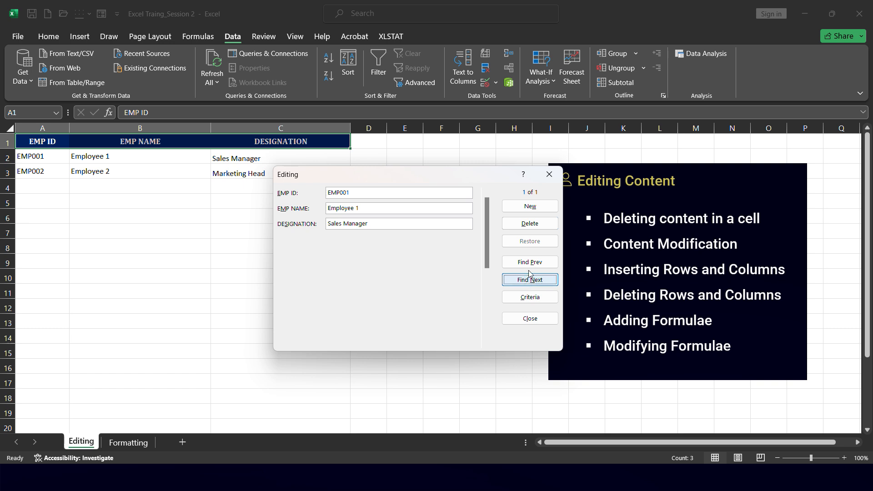
- Try to store a blank new record in the data form, and close the form
click(531, 207)
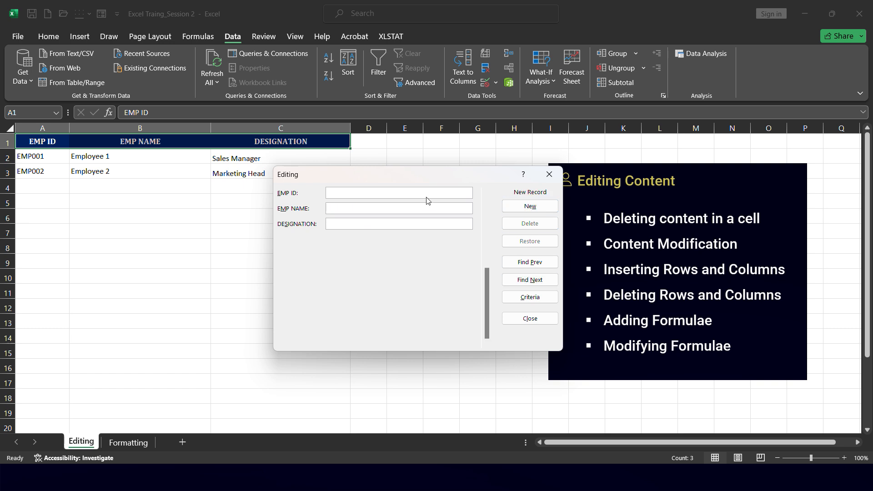
key(Return)
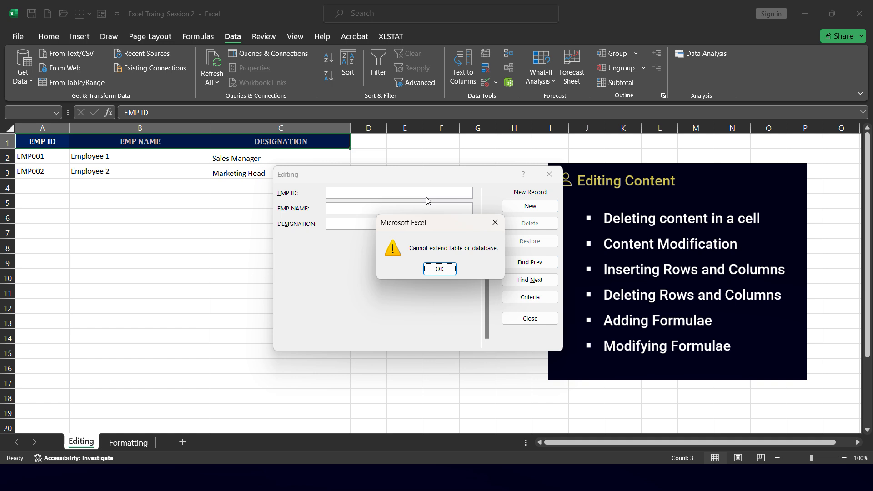
key(Return)
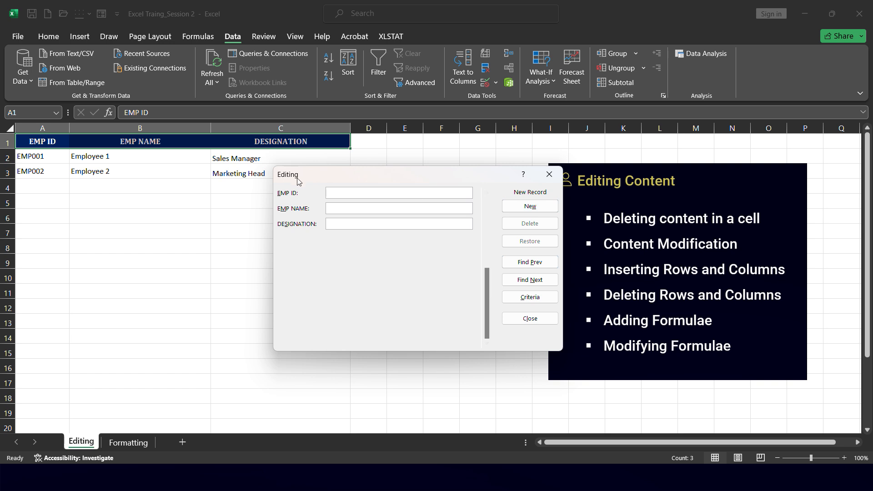
click(351, 211)
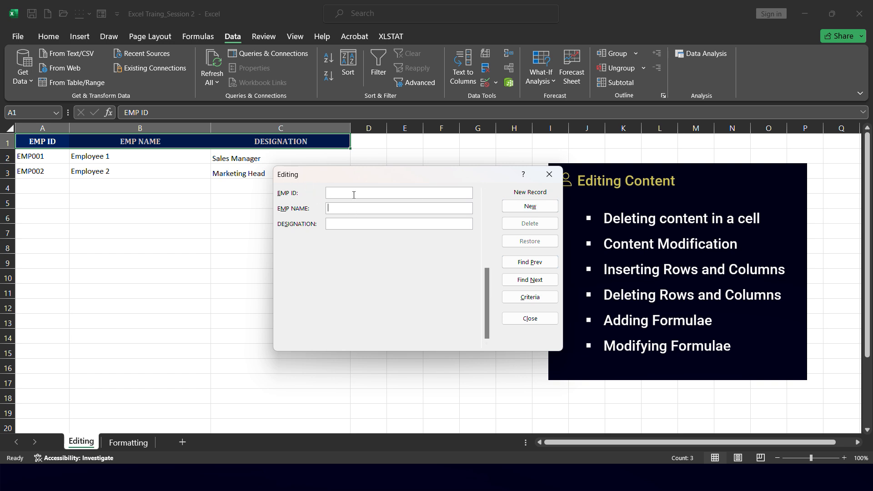
click(550, 176)
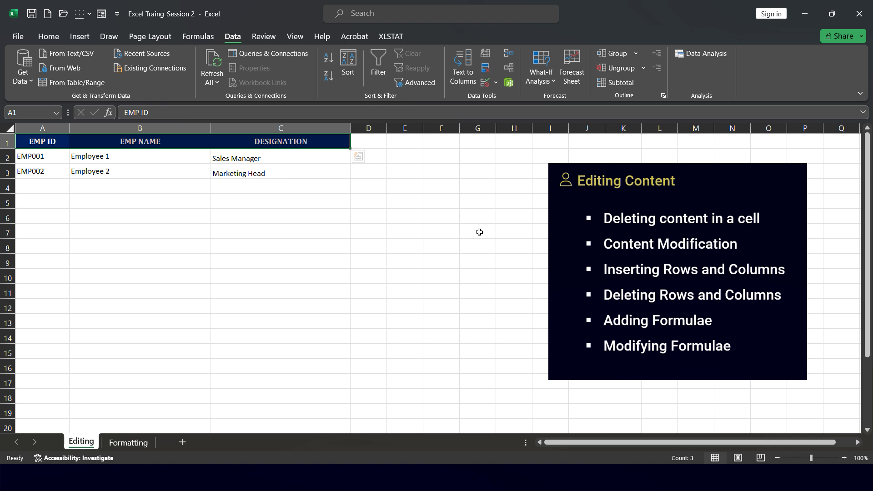
- Try clearing the employee name in cell B3 twice, restoring the content after each attempt
click(639, 182)
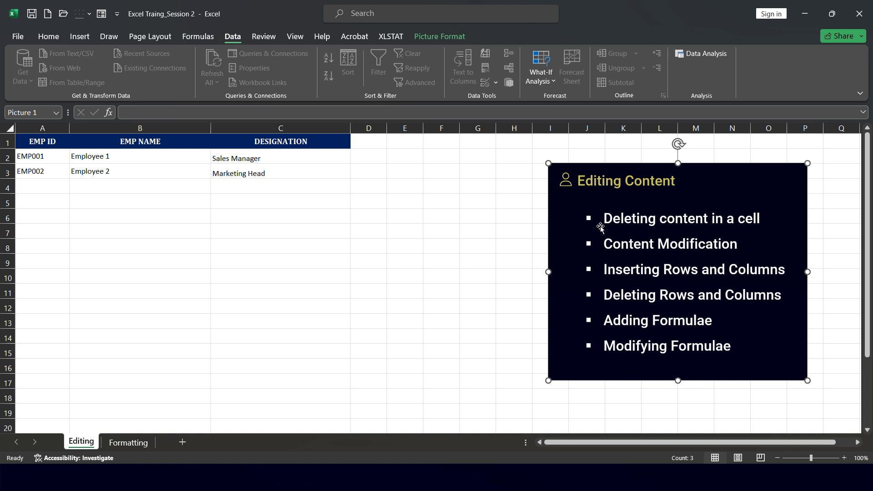
click(193, 176)
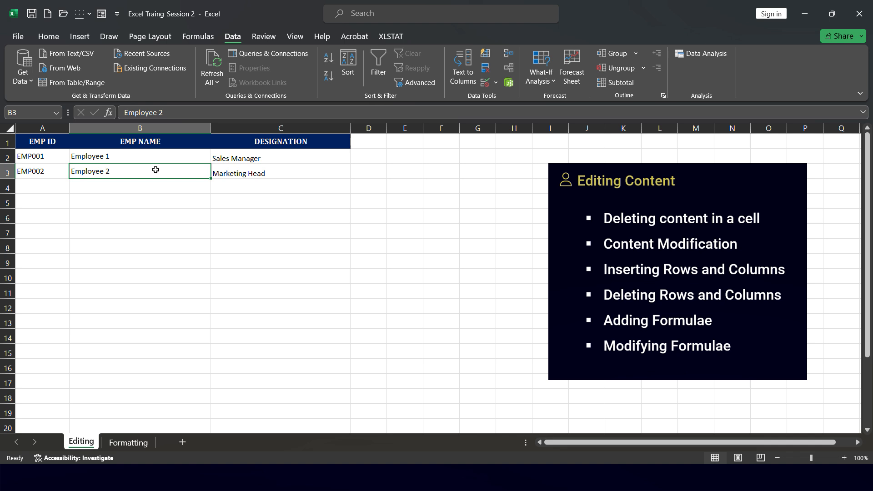
key(BackSpace)
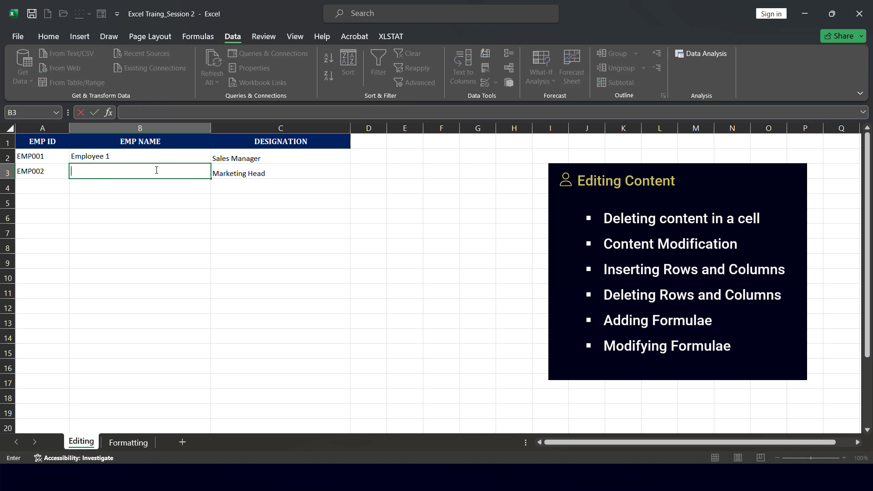
key(ctrl+z)
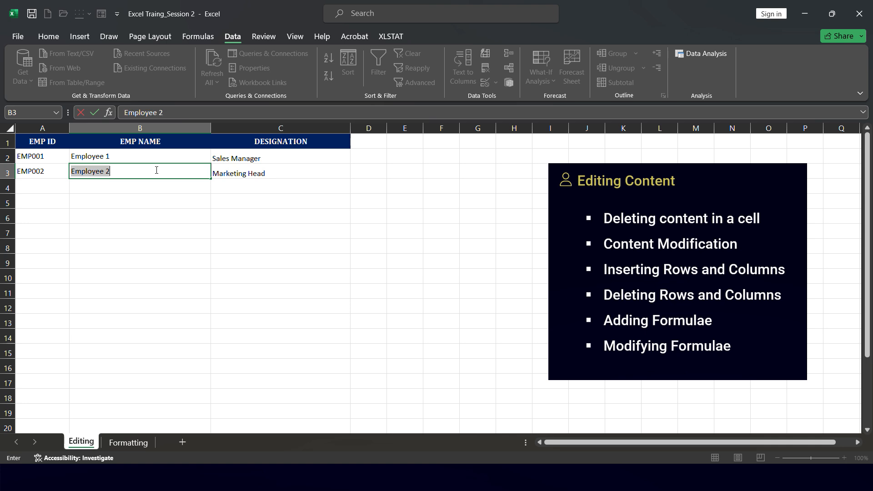
key(Escape)
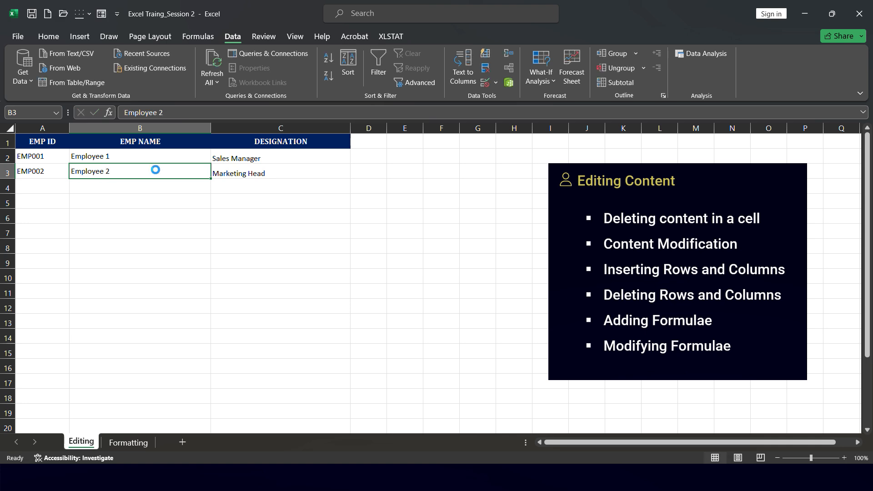
key(Delete)
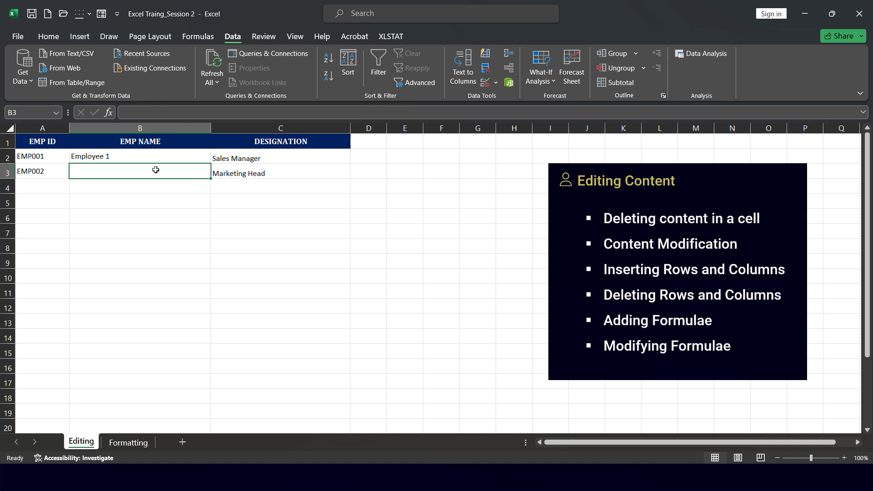
key(ctrl+z)
- Try overwriting the employee name in cell B2 with akfakas, and cancel the entry
click(119, 156)
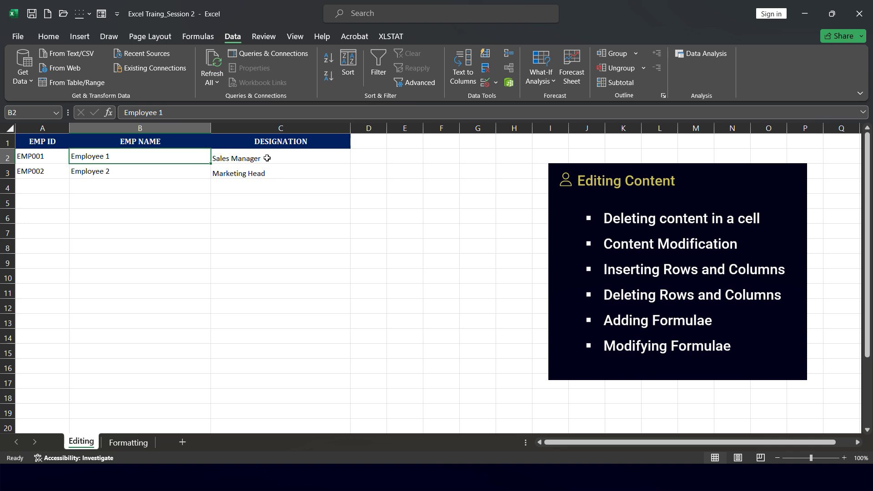
text(akfakas)
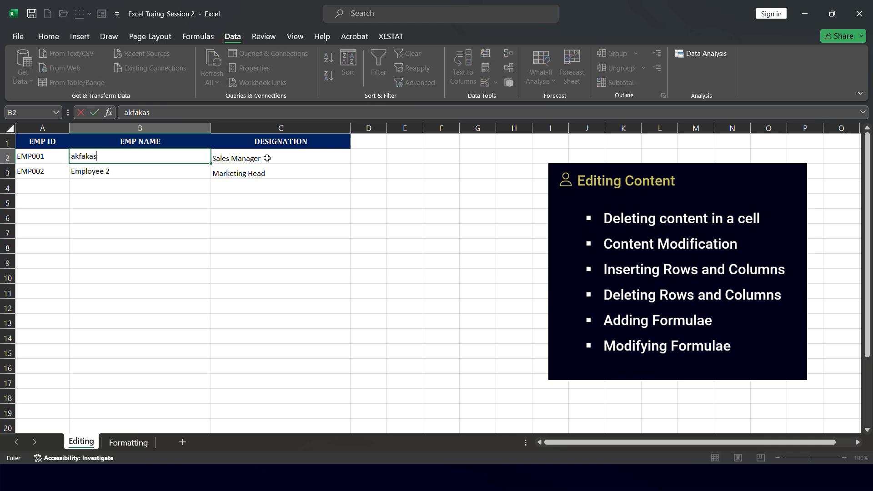
key(Escape)
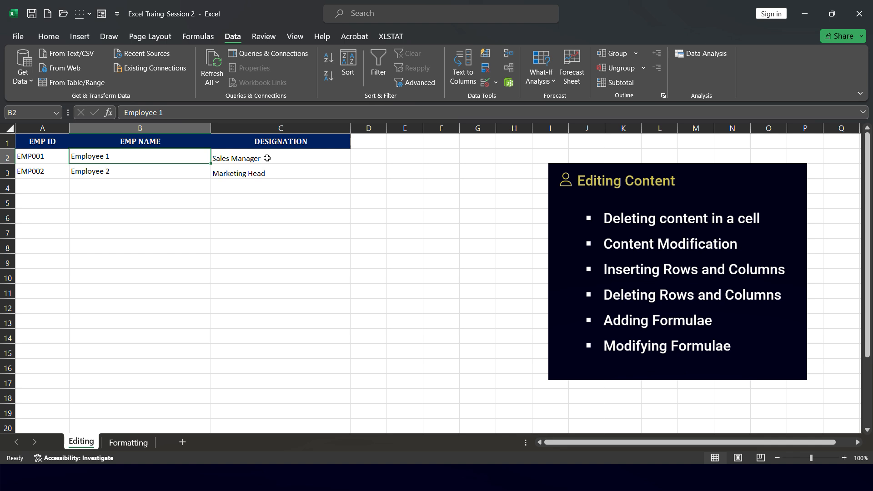
- Edit the names in cells B2 and B3 to read Employee Name 1 and Employee Name 2
double_click(118, 158)
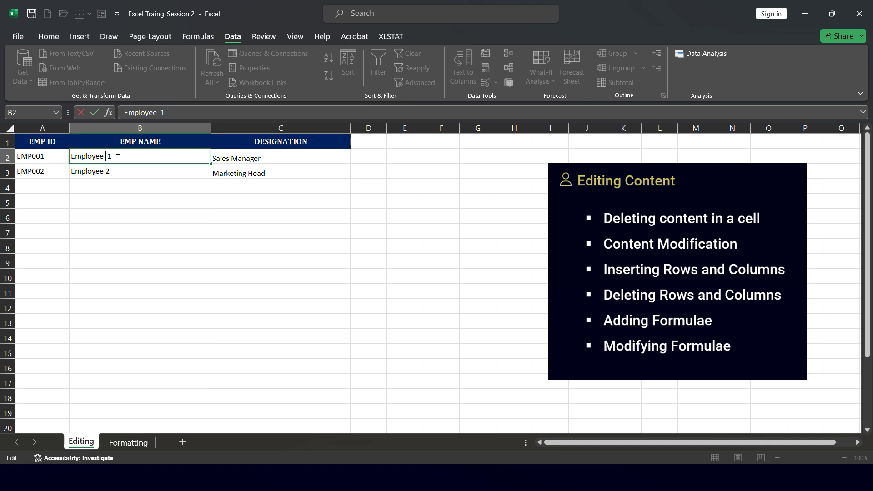
text(Name)
click(136, 171)
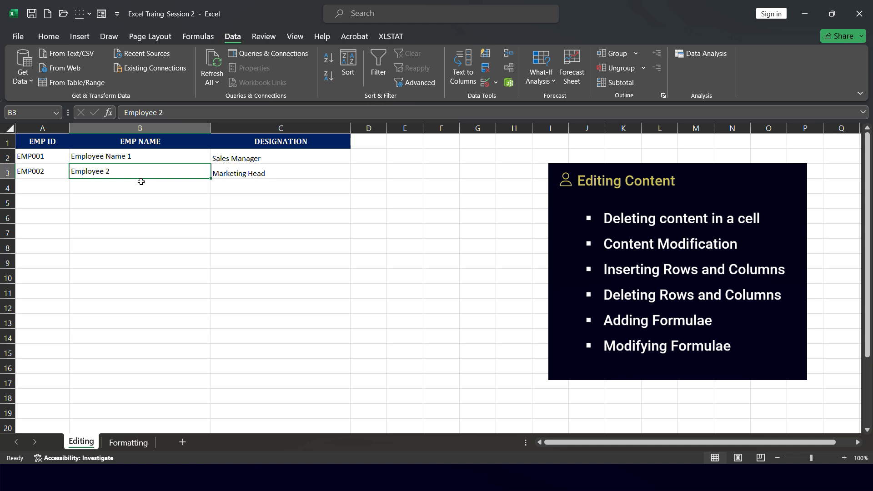
key(F2)
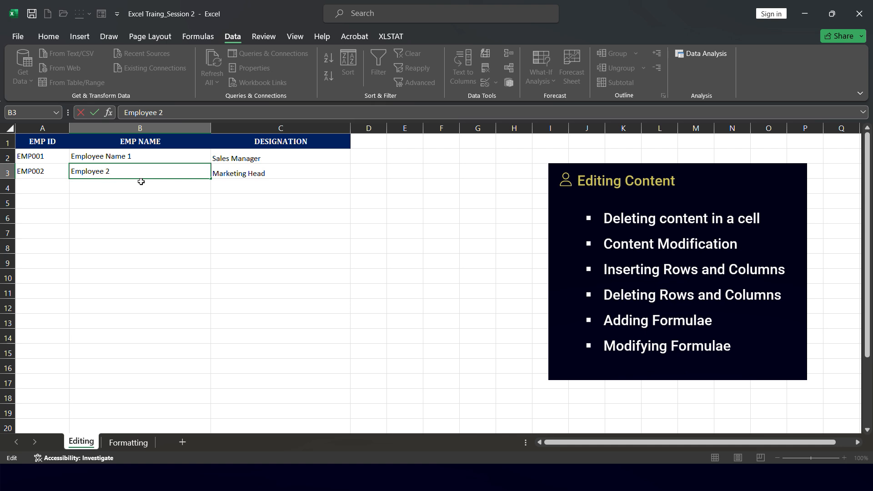
text(Name)
key(Return)
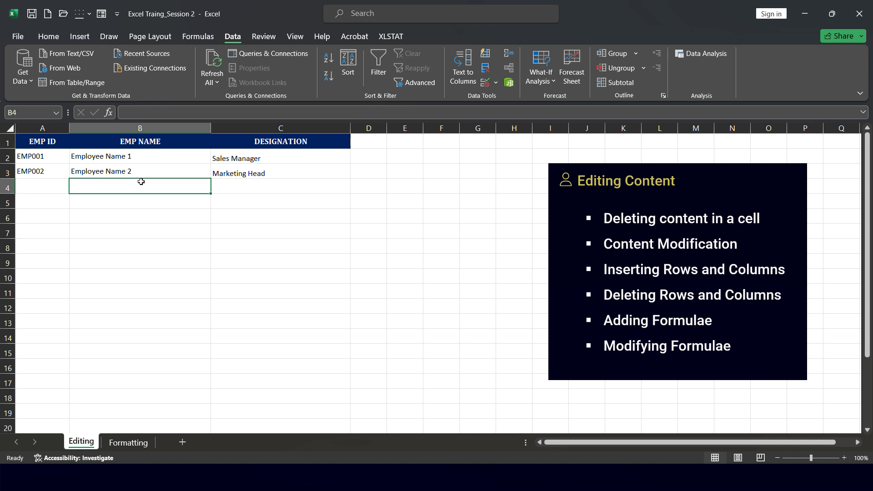
- Extend the employee ID and employee name series down to row 11 with AutoFill
drag(36, 156, 68, 295)
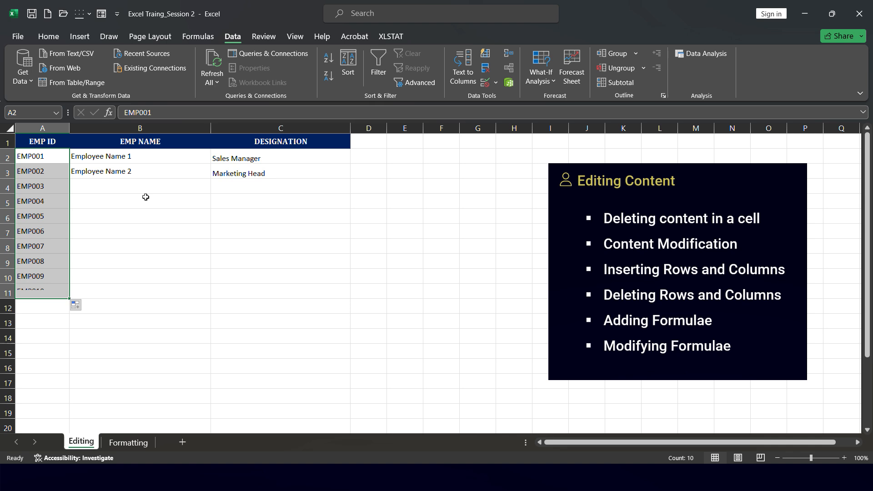
click(185, 161)
drag(210, 164, 190, 298)
- Copy the designations in C2:C3 and paste them repeatedly into C4:C11
drag(279, 151, 275, 171)
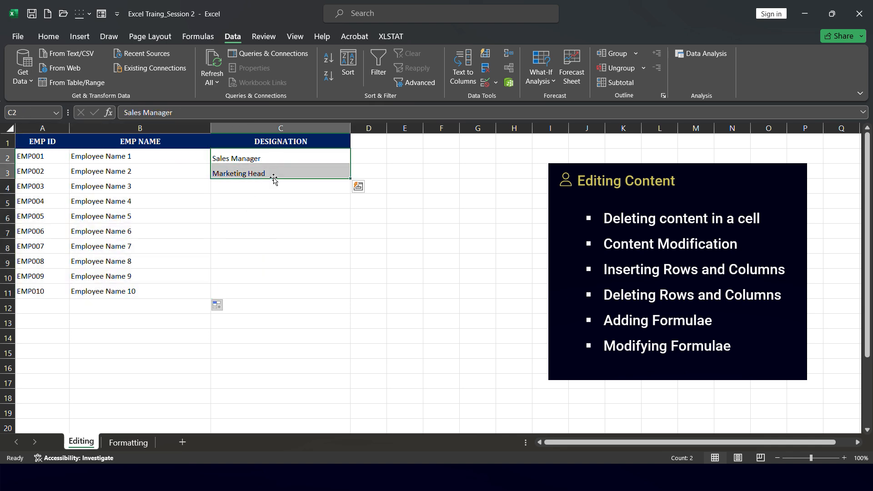
key(ctrl+c)
key(shift+Down)
key(Down)
key(shift+Down)
key(shift+Down)
key(shift+Down)
key(shift+Down)
key(shift+Down)
key(shift+Down)
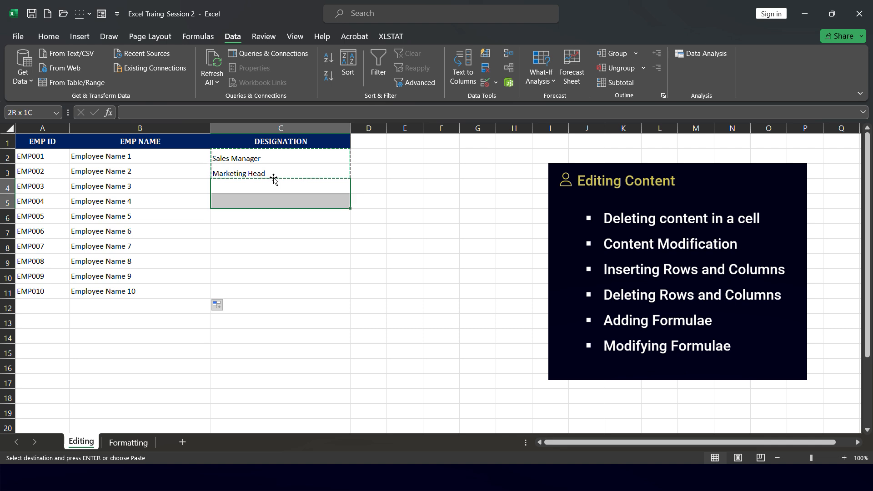
key(shift+Down)
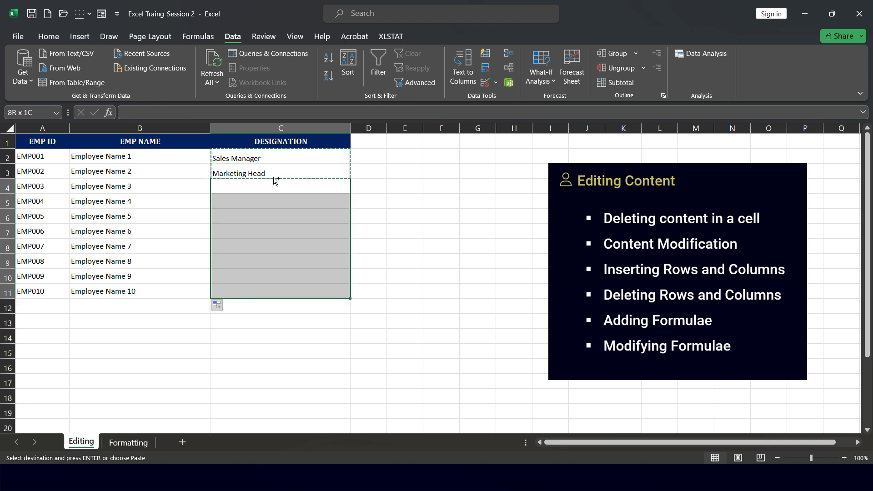
key(ctrl+v)
click(305, 238)
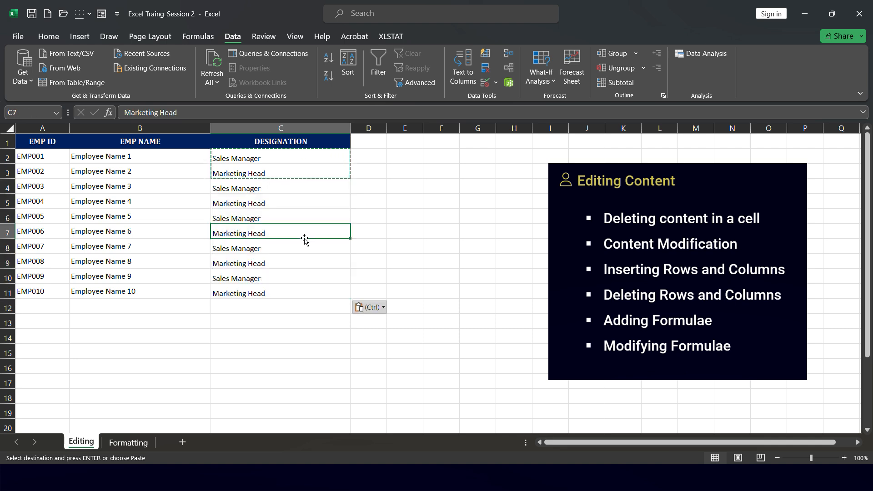
key(Escape)
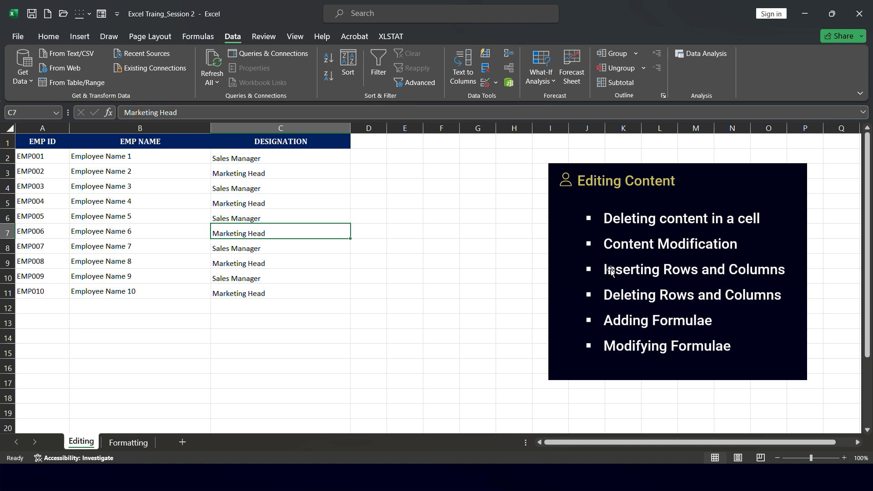
- Change the employee ID in A8 to EMP008 and fill the series down to A11
click(53, 252)
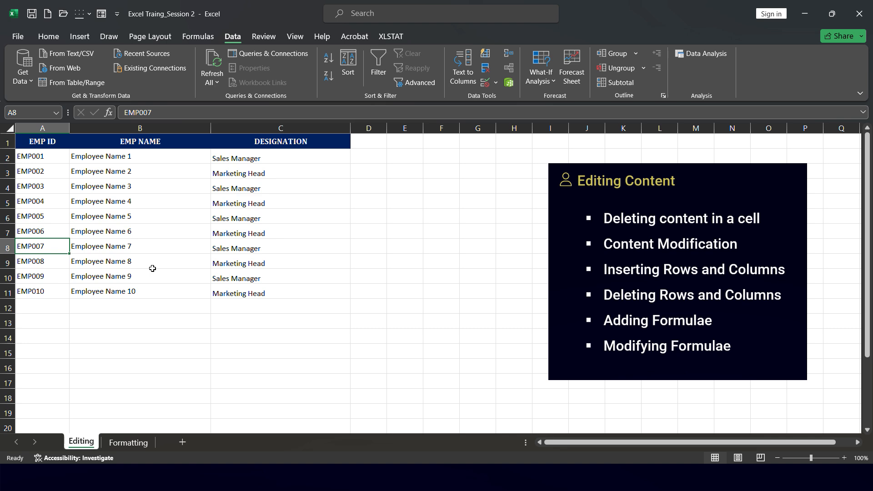
key(F2)
key(BackSpace)
text(8)
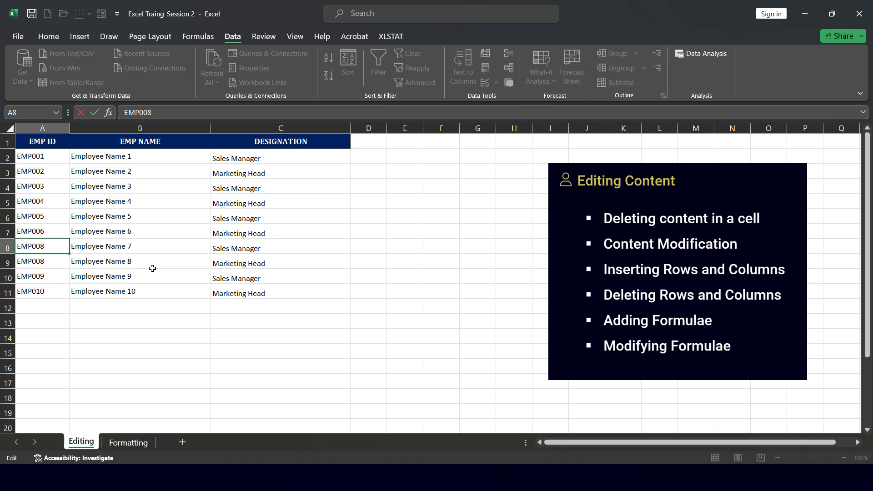
key(Return)
click(37, 241)
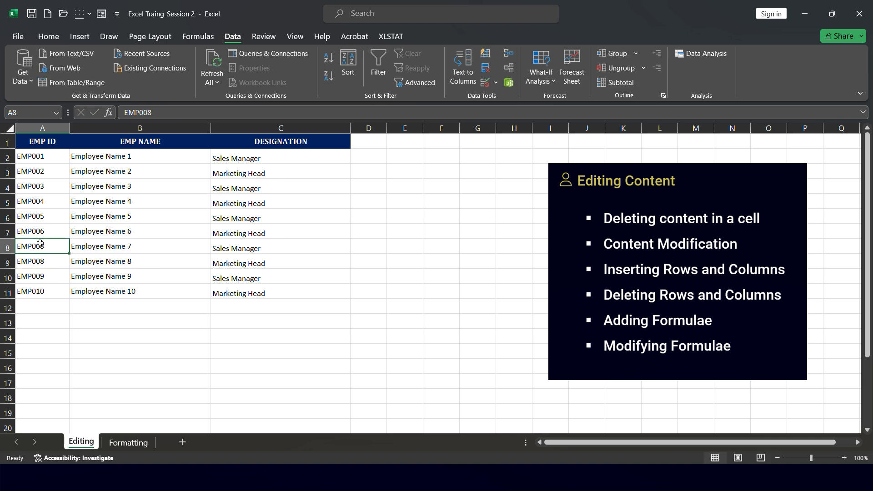
drag(69, 253, 63, 295)
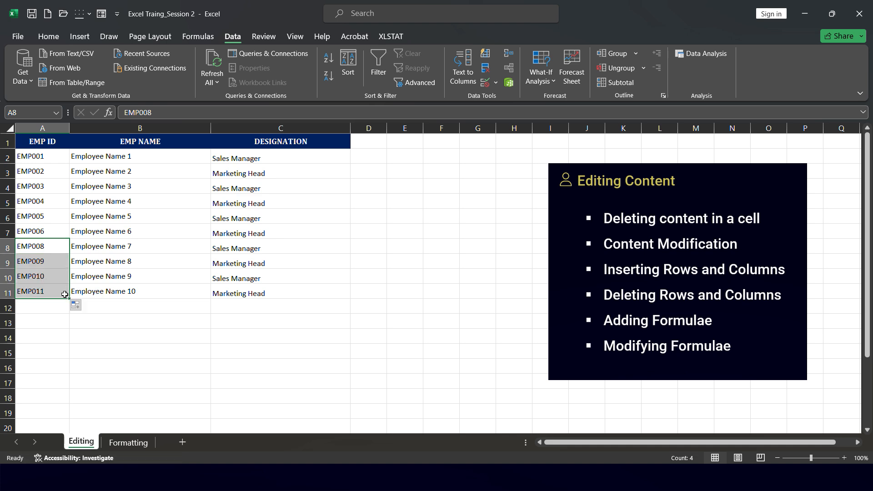
- Change the name in B8 to Employee Name 8 and fill the series down to B11
click(138, 242)
key(ctrl+Up)
click(140, 241)
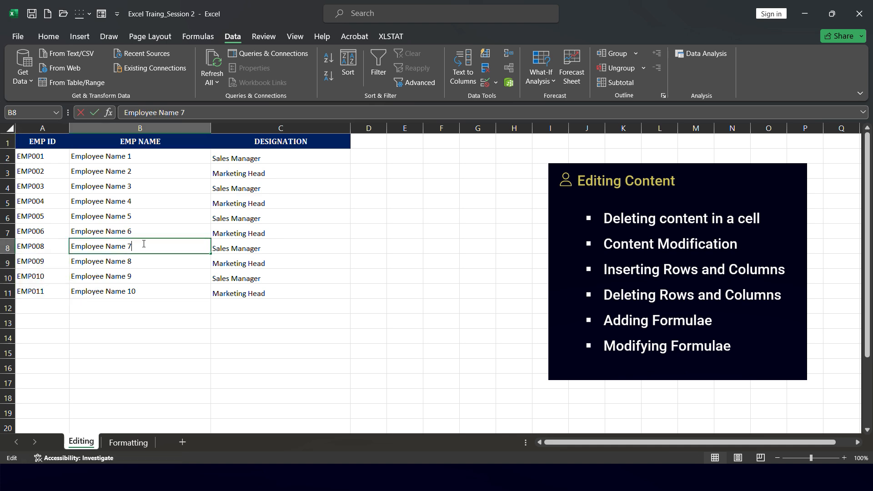
double_click(140, 241)
key(BackSpace)
text(8)
key(Return)
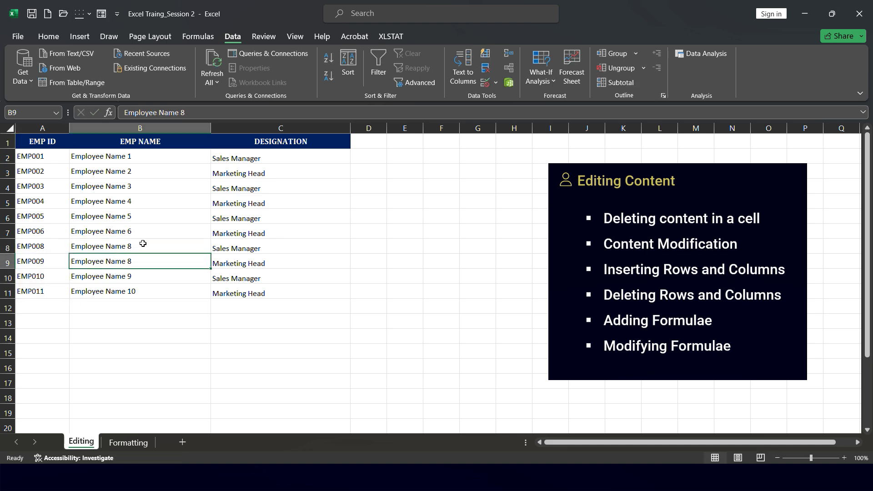
click(141, 244)
drag(211, 254, 196, 295)
- Insert a blank row above the EMP008 record in row 8 and delete that blank row again
click(259, 250)
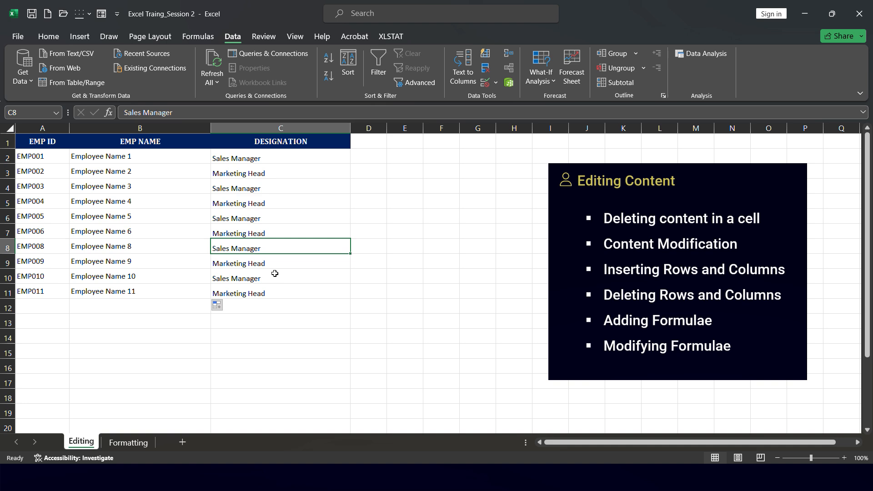
click(3, 231)
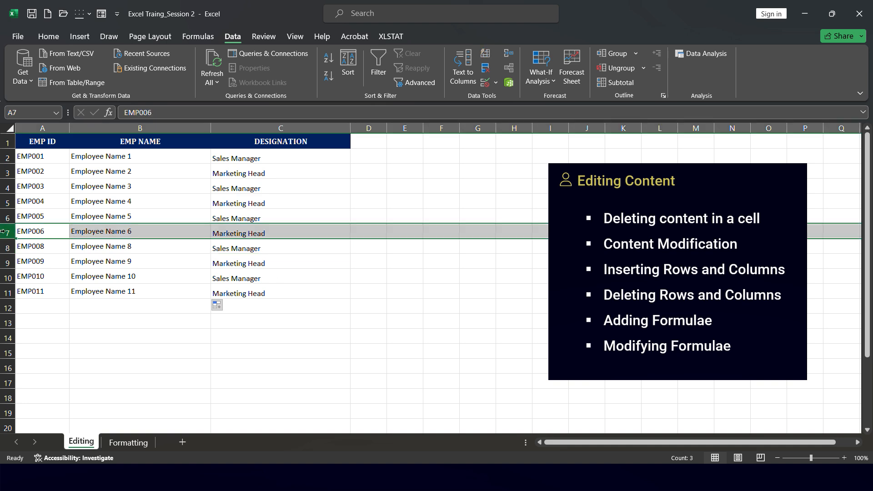
click(2, 248)
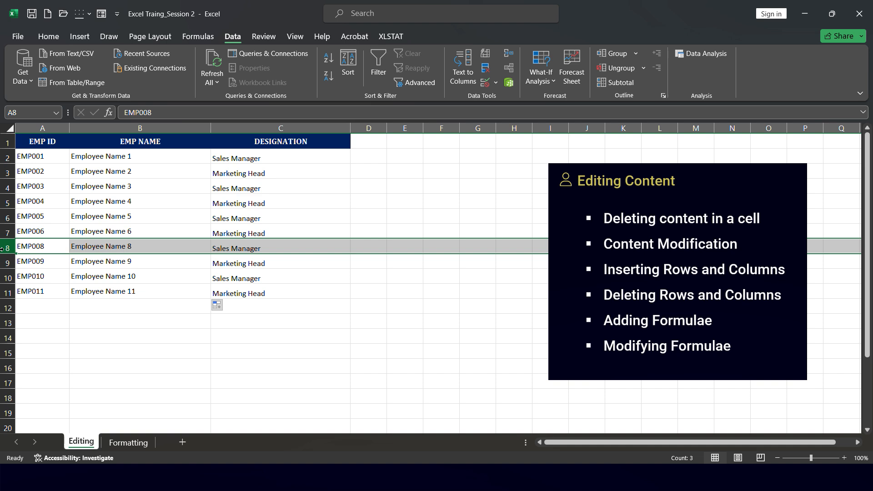
click(132, 267)
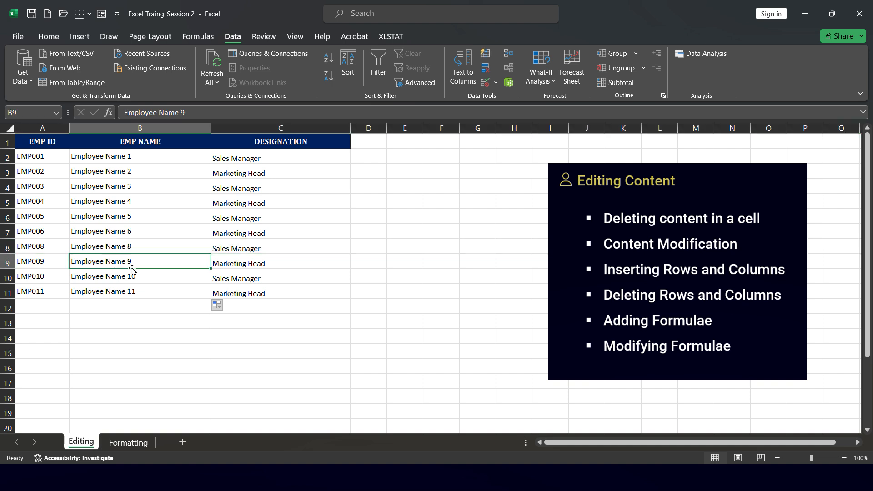
click(7, 247)
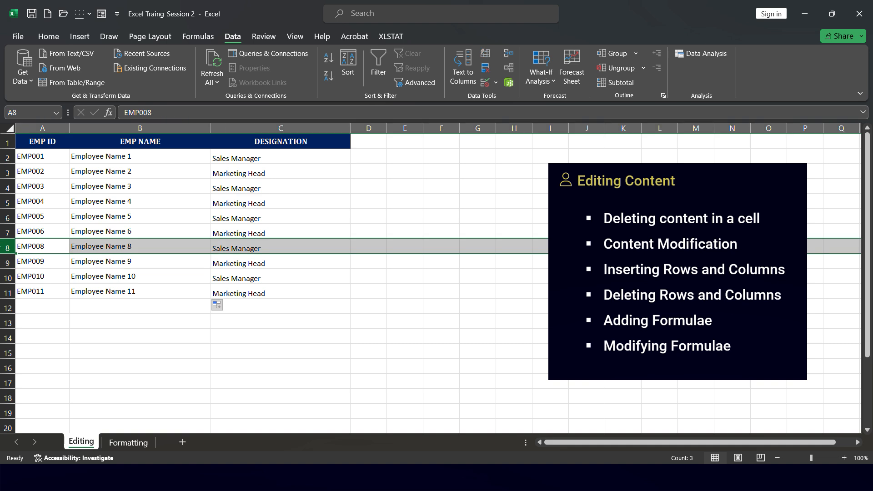
right_click(3, 247)
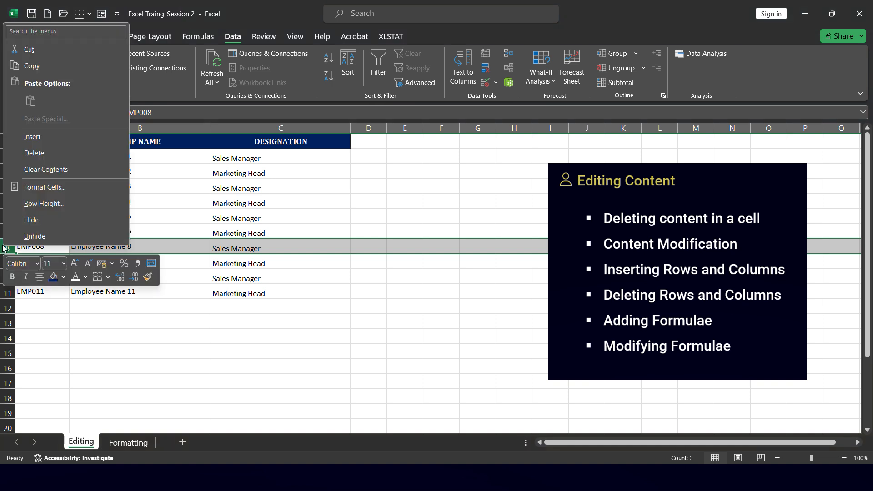
click(58, 144)
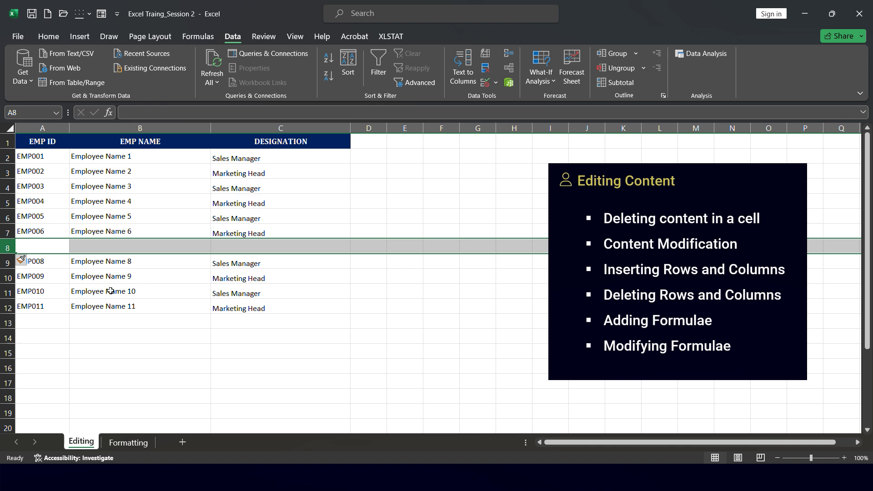
key(ctrl+minus)
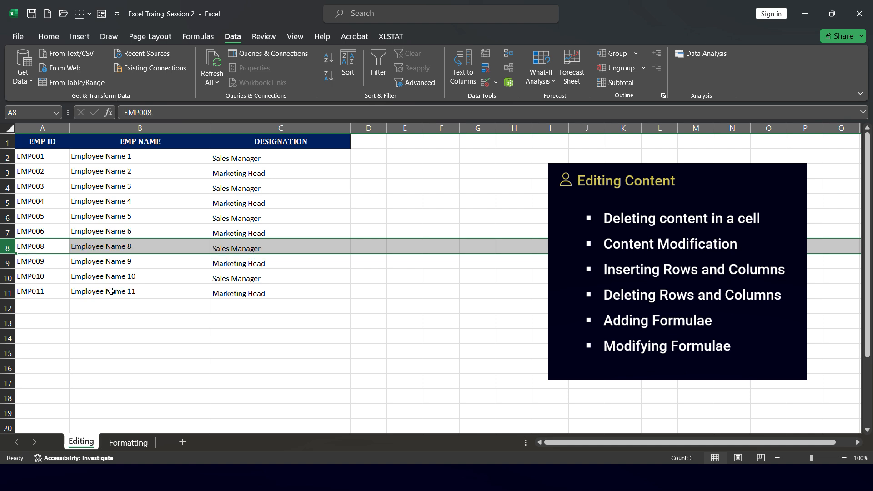
click(112, 291)
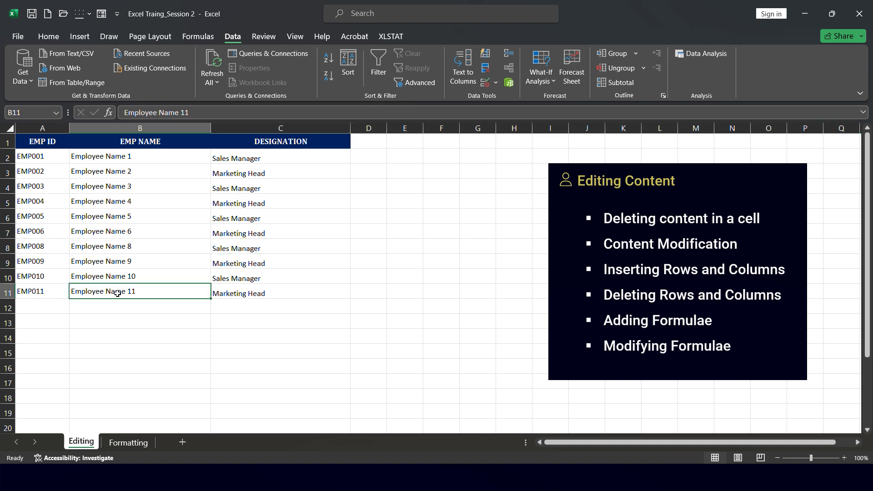
- Enter the shortcut note "Shift+Ctrl++" in cell D8, beside the EMP008 record
click(5, 247)
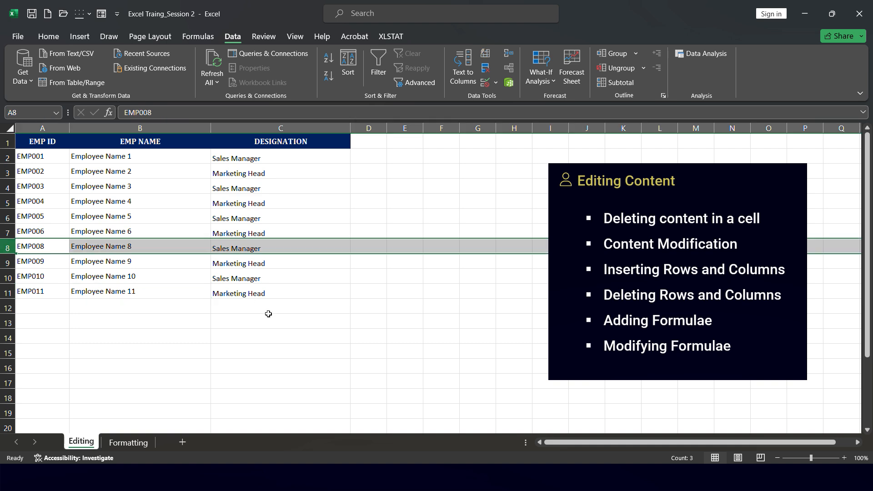
click(380, 247)
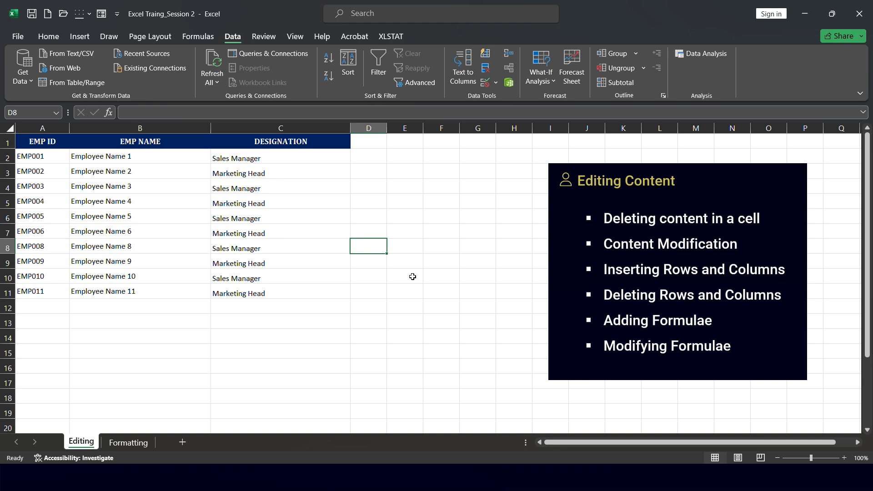
text(SHit)
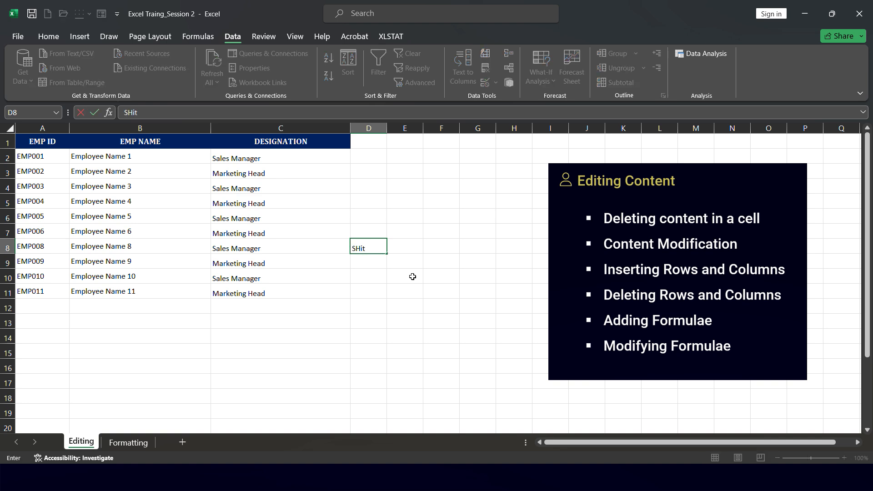
key(BackSpace)
key(BackSpace)
key(BackSpace)
text(hift+Ctrl++)
key(Left)
key(Right)
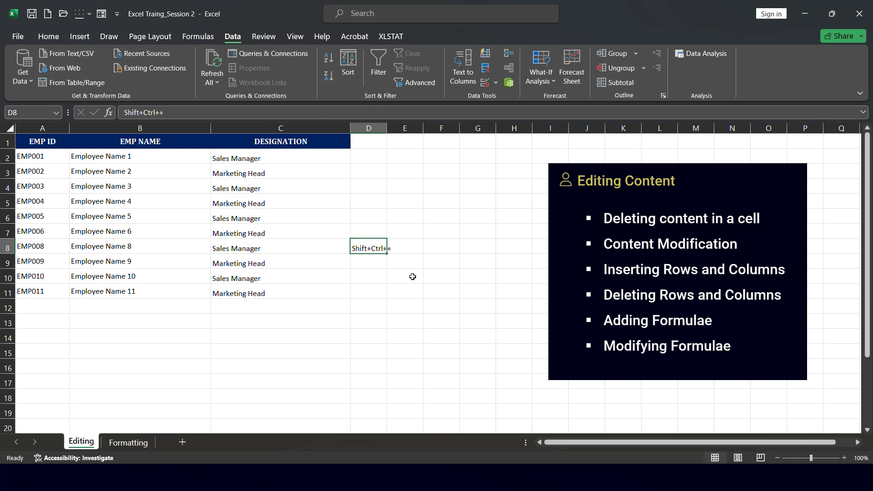
- Edit the note in D8 to read "Shift Ctrl +", with spaces in place of the joining plus signs
key(F2)
key(BackSpace)
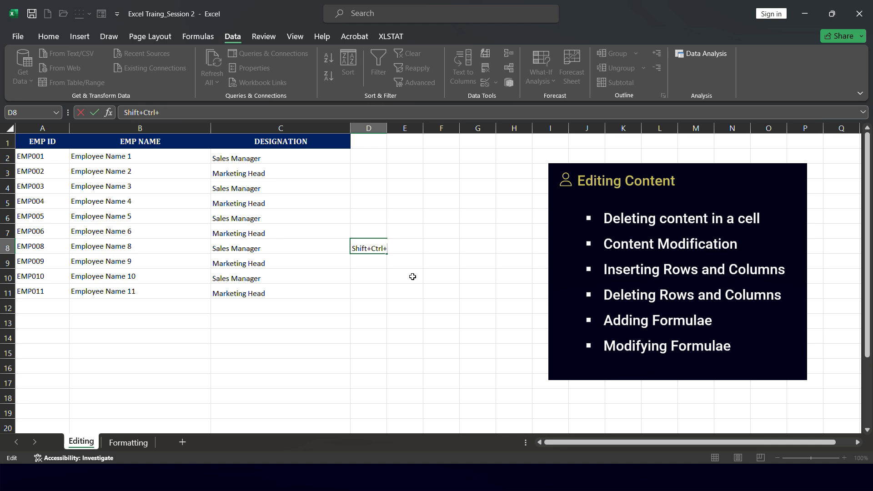
text(/)
key(BackSpace)
key(Left)
key(Left)
key(Left)
key(Left)
key(Left)
key(Left)
key(BackSpace)
key(BackSpace)
text(-)
key(BackSpace)
key(Return)
key(Up)
- Format the note in D8 as 14-point red text and widen column D to fit it
click(53, 38)
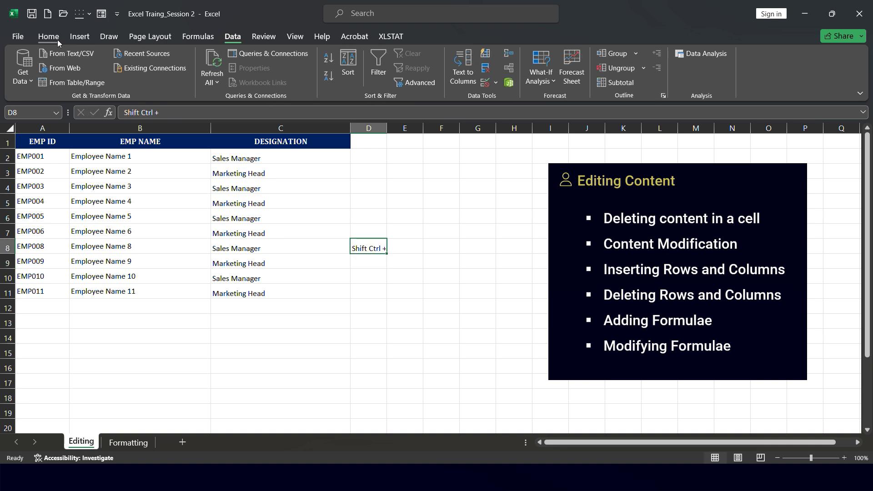
click(171, 58)
click(171, 58)
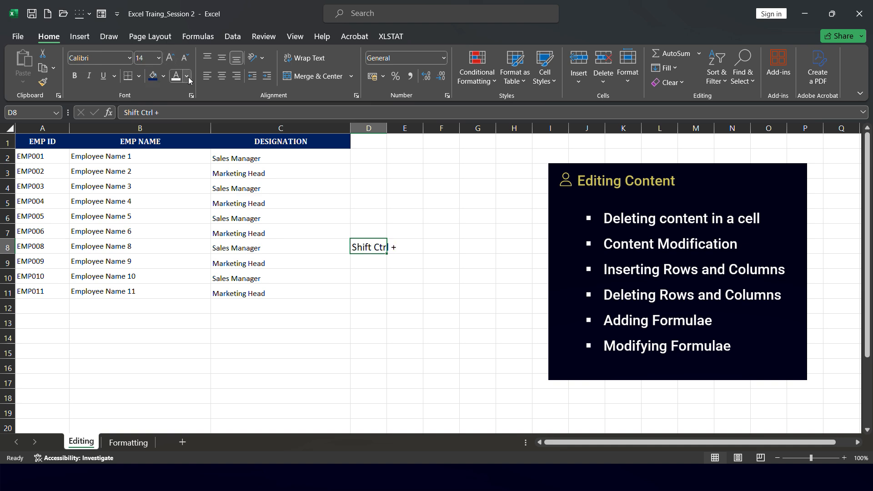
click(189, 80)
click(184, 199)
drag(387, 128, 427, 141)
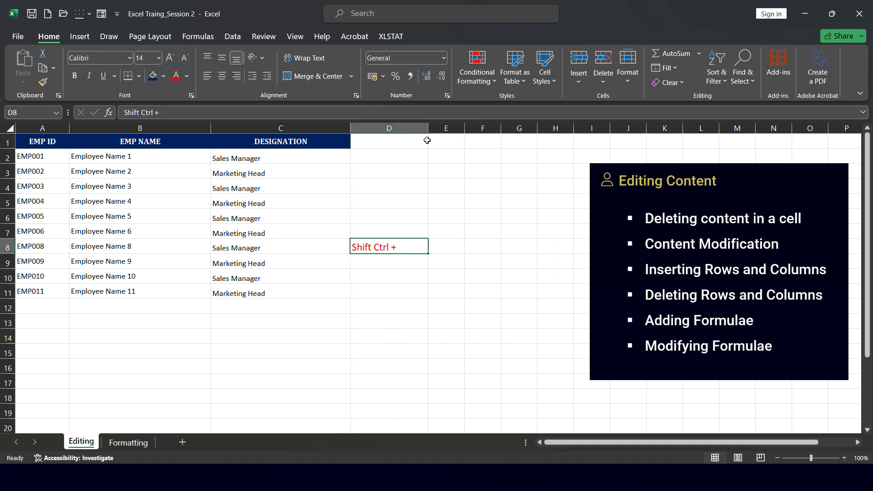
- Insert a blank row above row 8 with the noted shortcut and delete the inserted row
click(4, 246)
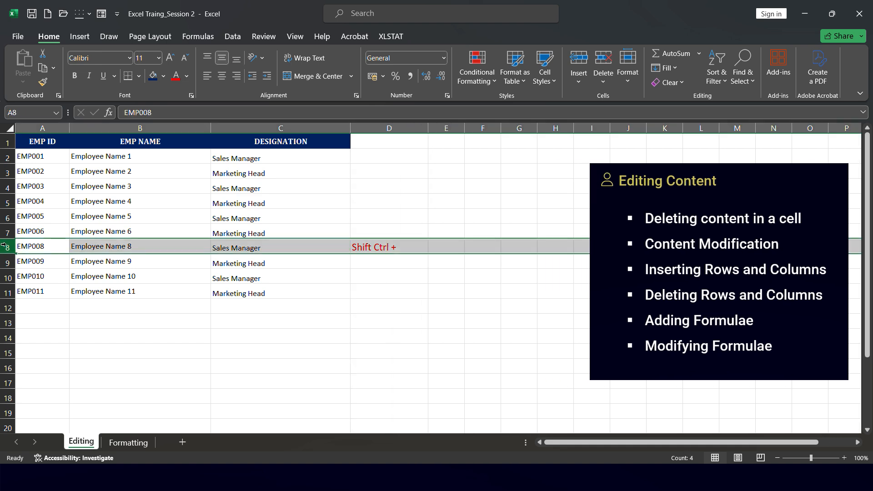
key(ctrl+shift+plus)
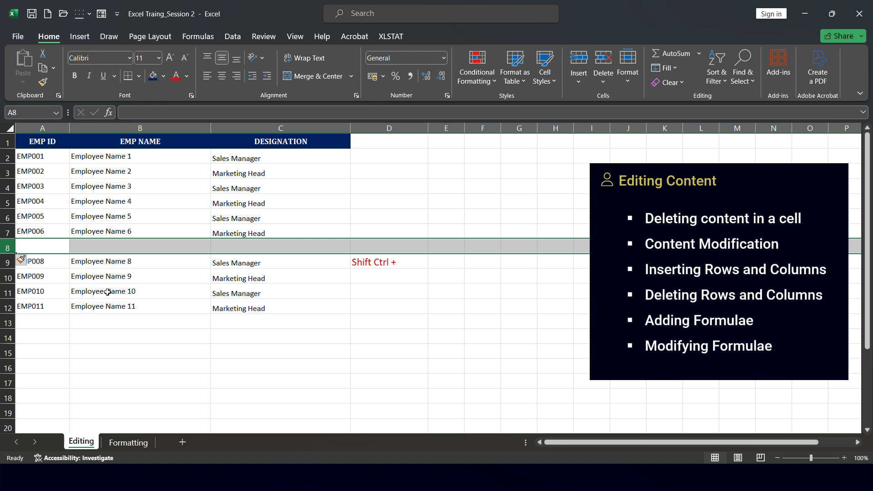
key(ctrl+minus)
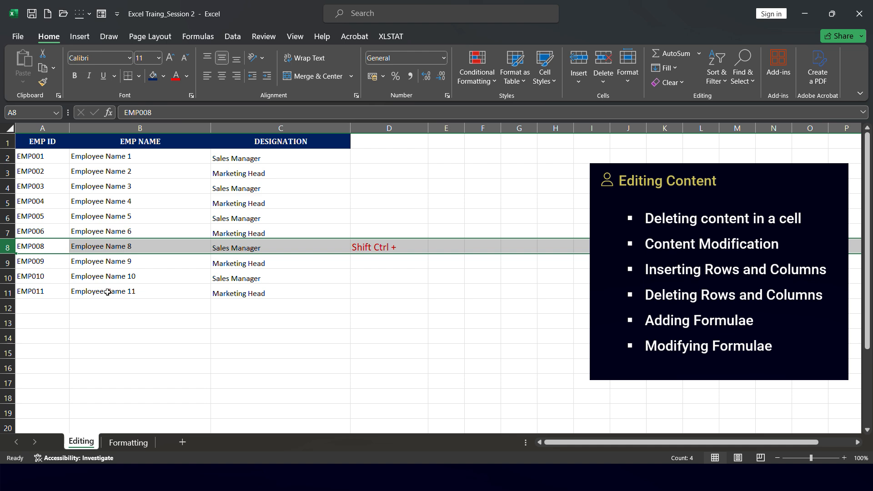
- Insert a blank column before the DESIGNATION column and delete the inserted column
click(240, 123)
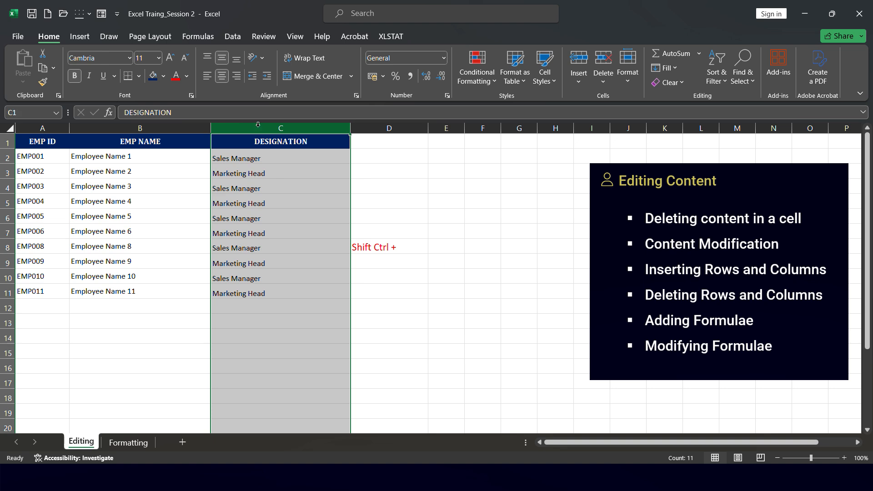
key(ctrl+shift+plus)
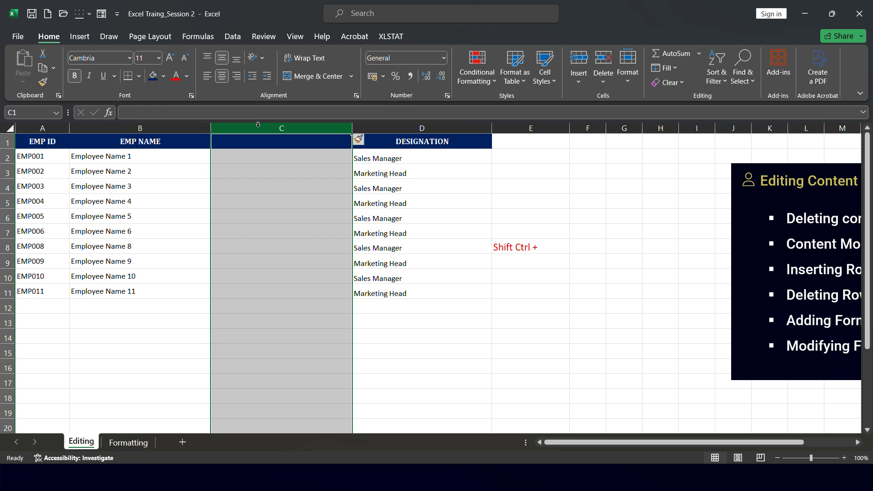
key(ctrl+minus)
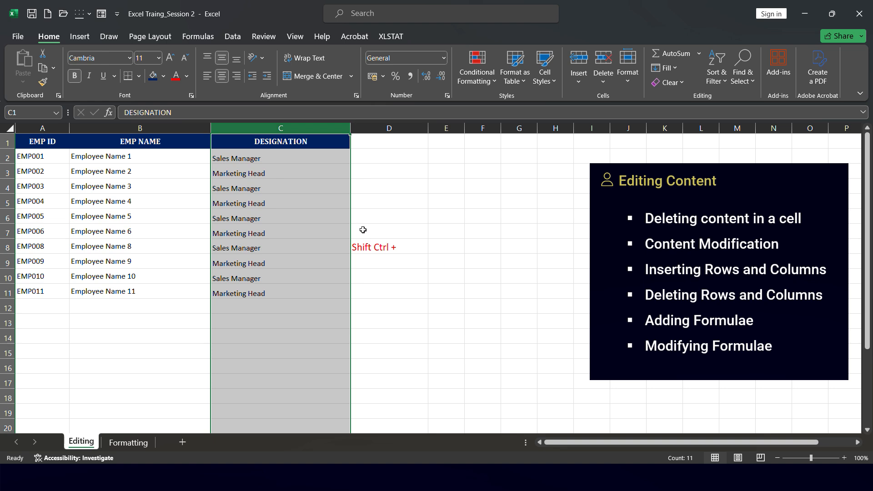
- Enter the formula =COUNTA(B2:B11) in B13 to count the employee names
click(155, 322)
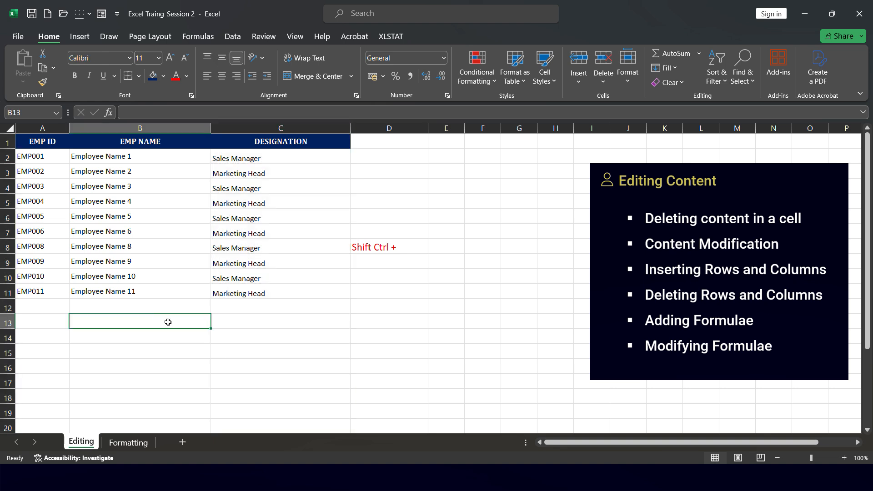
text(=)
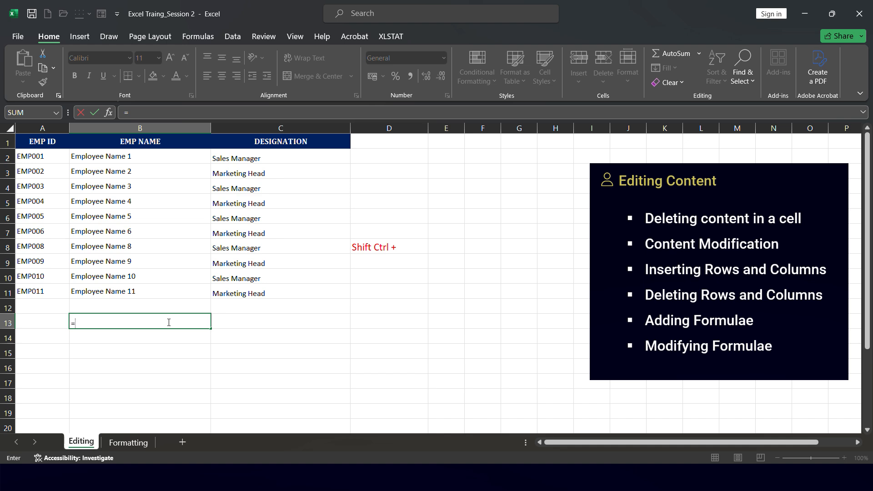
text(count)
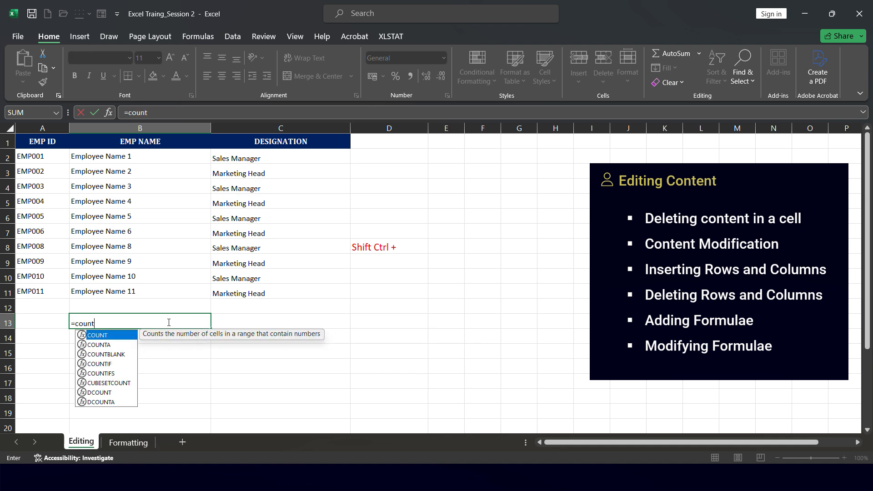
text(a)
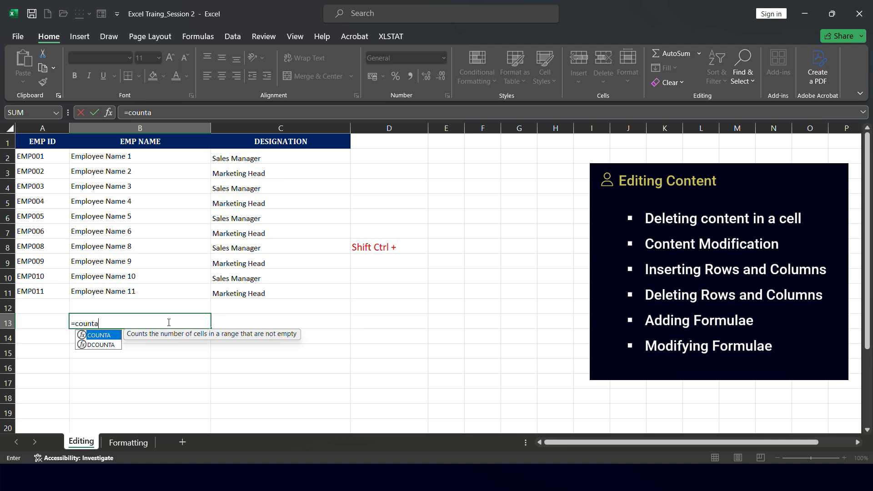
text(()
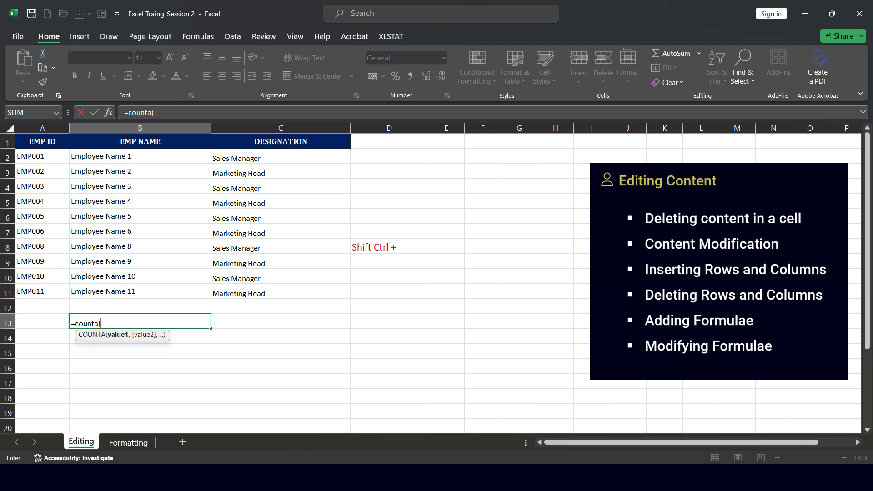
key(Up)
key(Up)
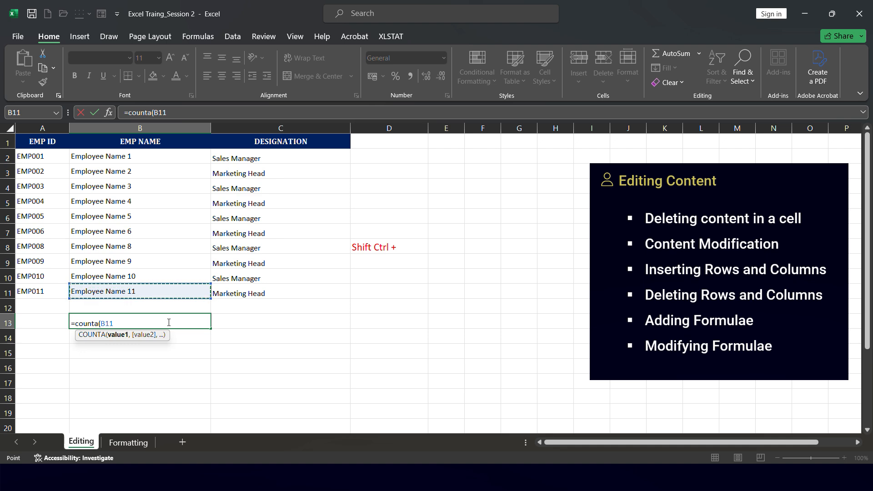
key(shift+Up)
key(shift+Up)
key(shift+Up)
key(shift+Up)
key(shift+Up)
key(shift+Up)
key(shift+Up)
key(shift+Up)
key(shift+Up)
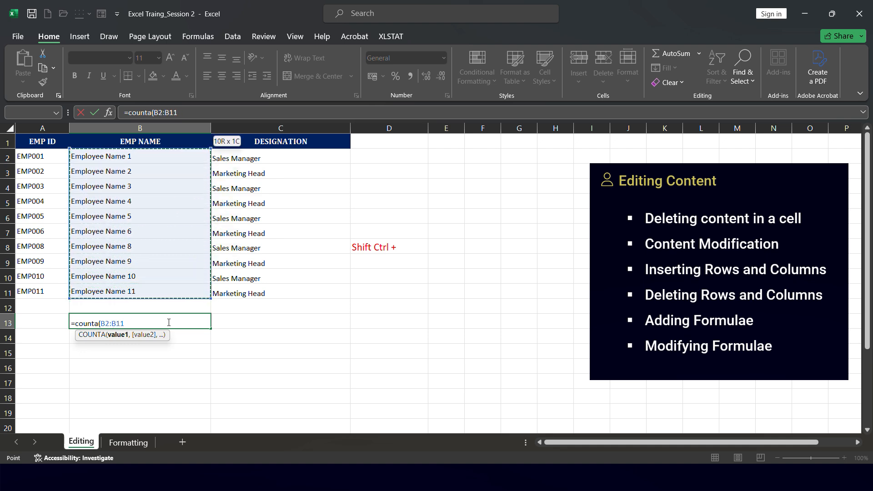
text())
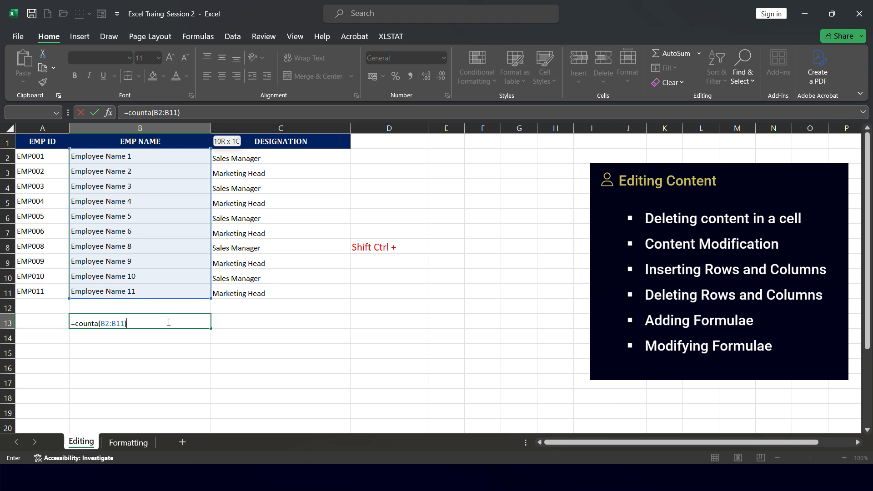
key(Return)
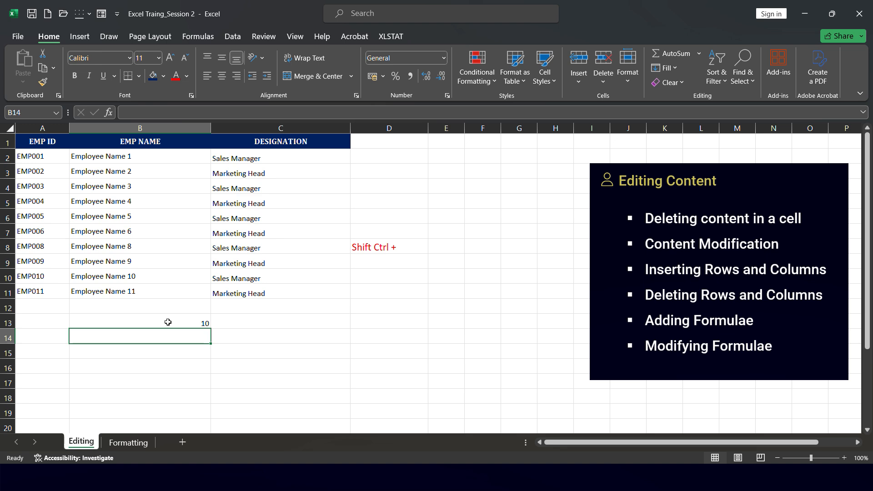
- Modify the COUNTA formula in B13 so that its range becomes B2:B12
click(168, 322)
click(200, 114)
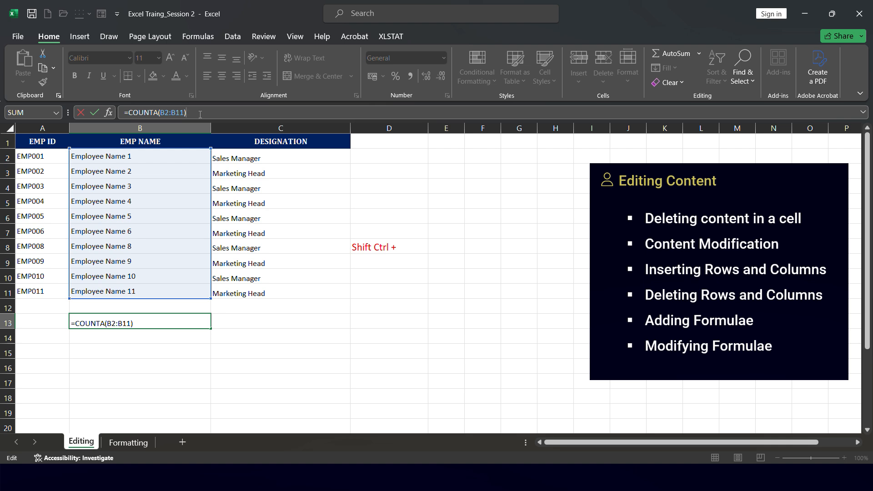
click(200, 115)
key(Left)
key(BackSpace)
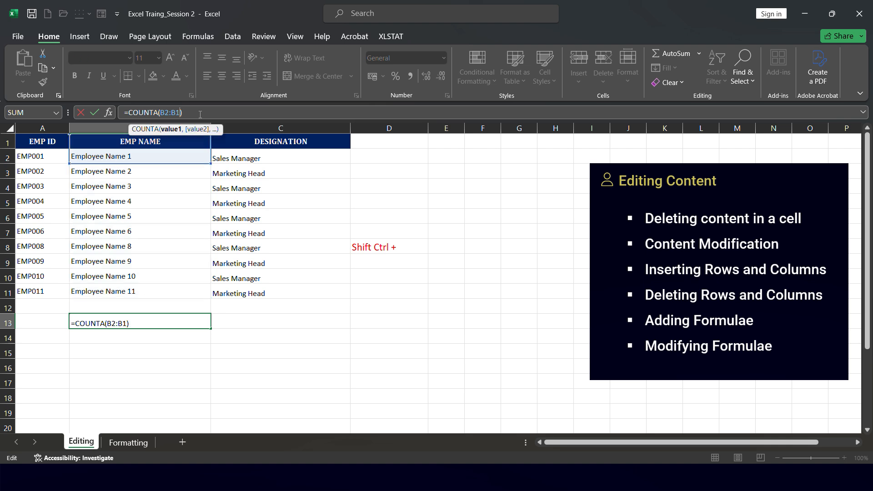
text(2)
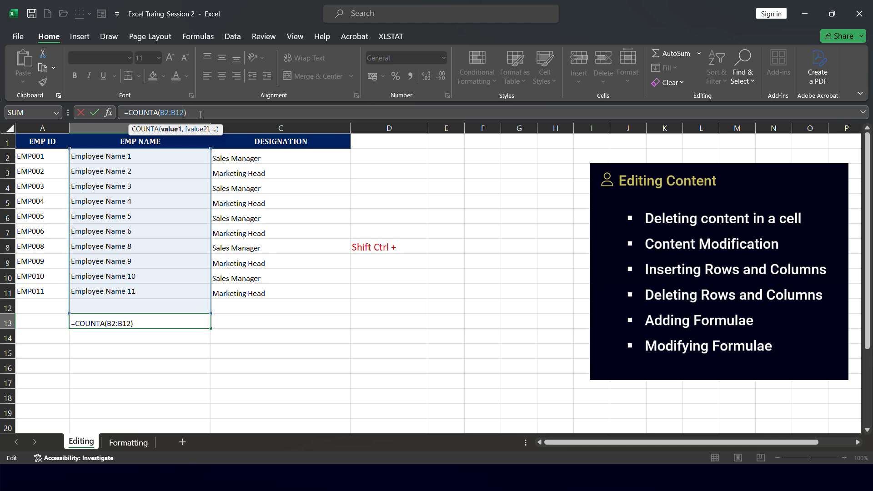
key(Return)
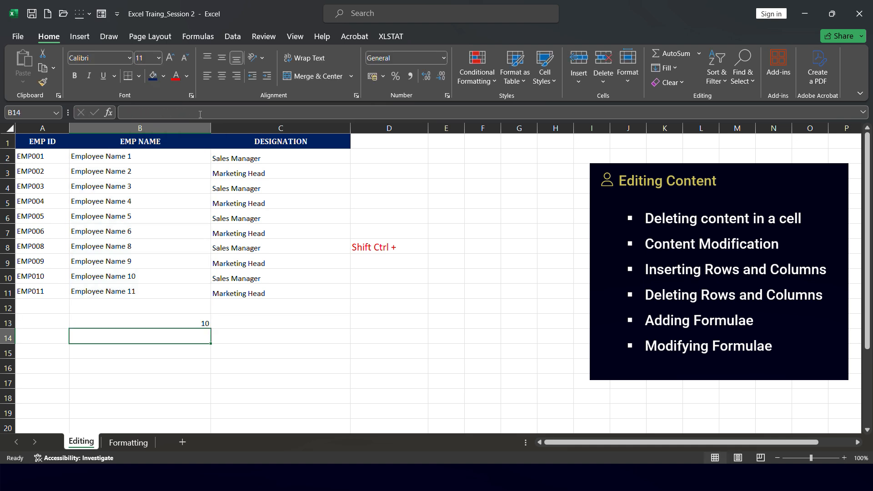
- Open the B13 formula for editing in the cell and in the formula bar, and leave it unmodified
key(Up)
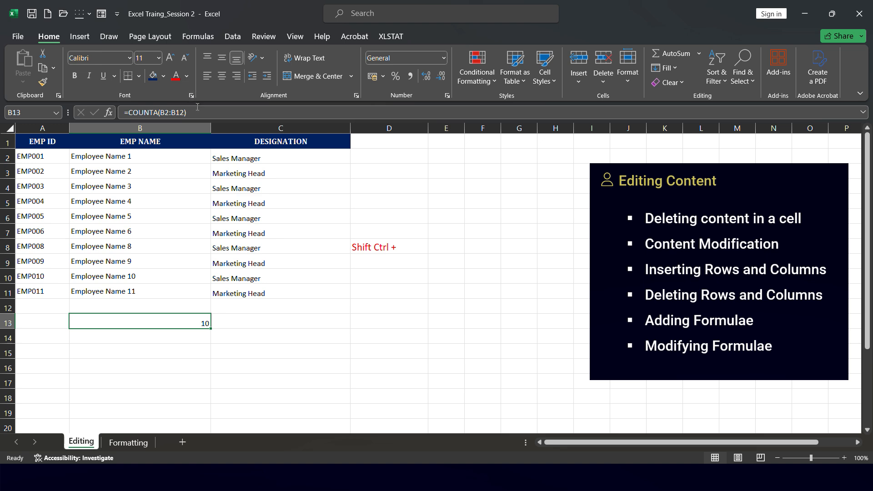
click(198, 110)
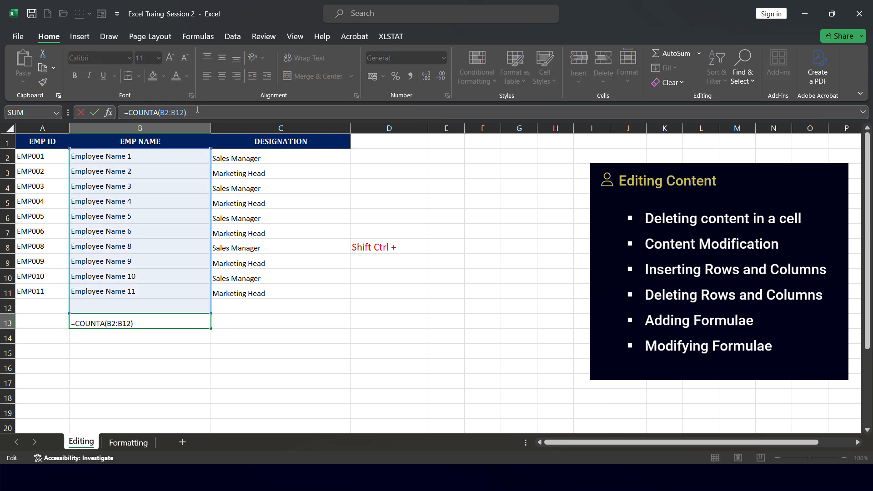
triple_click(178, 326)
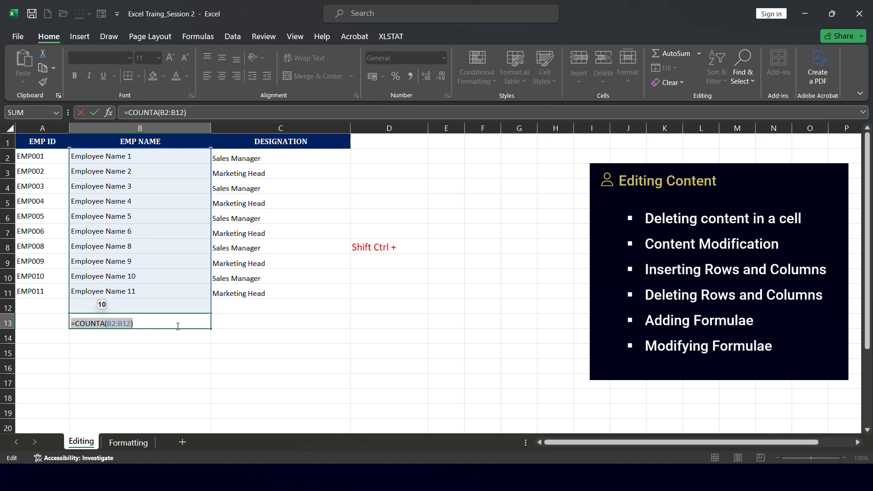
triple_click(211, 114)
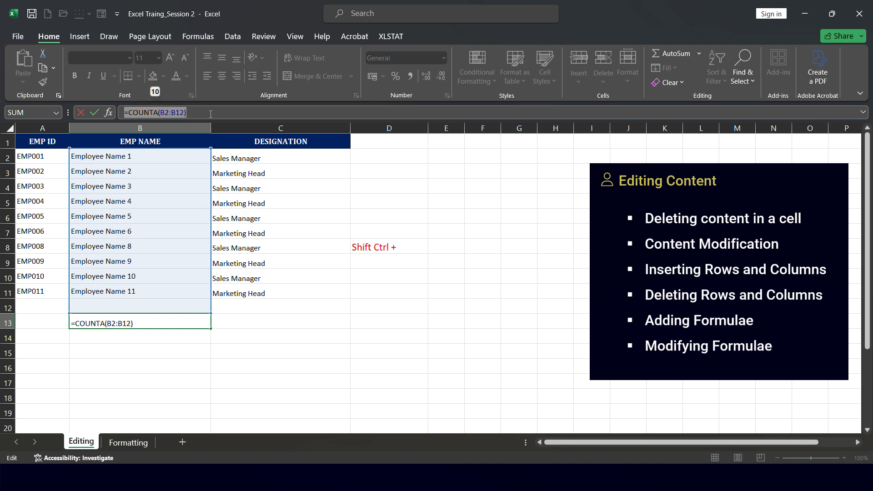
key(Return)
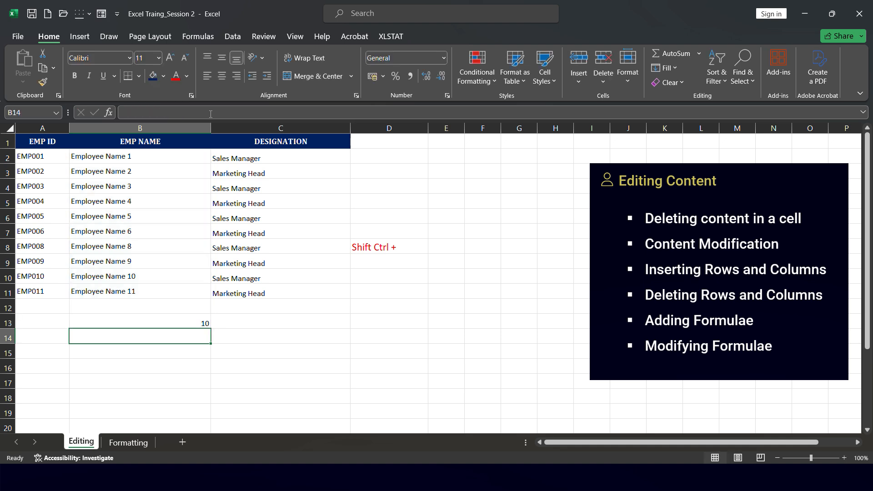